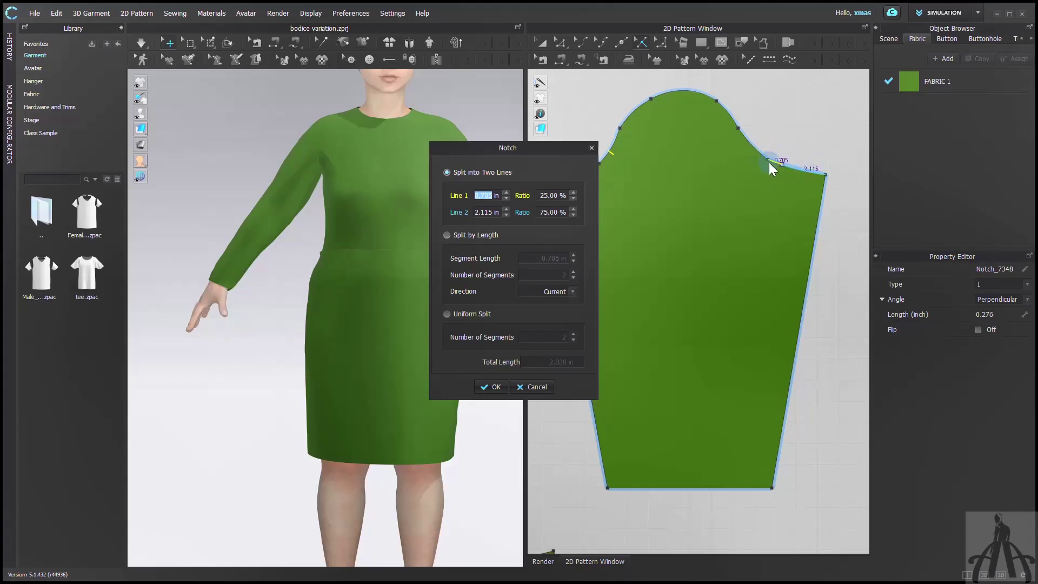
# Step: Discard the pending notch and place one on the sleeve cap's back curve, 1 in from the curve's lower point
pyautogui.click(543, 386)
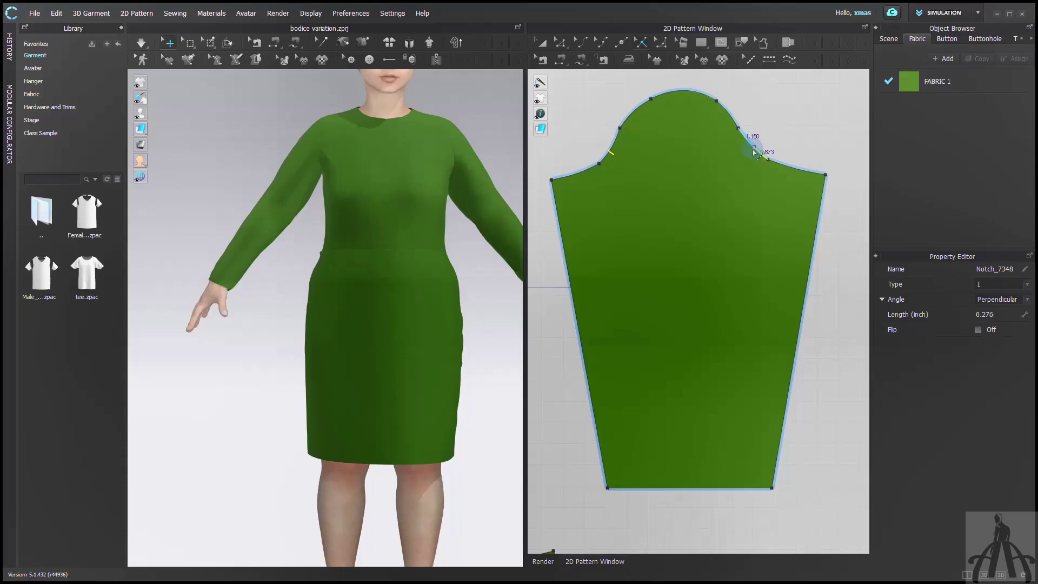
pyautogui.rightClick(754, 152)
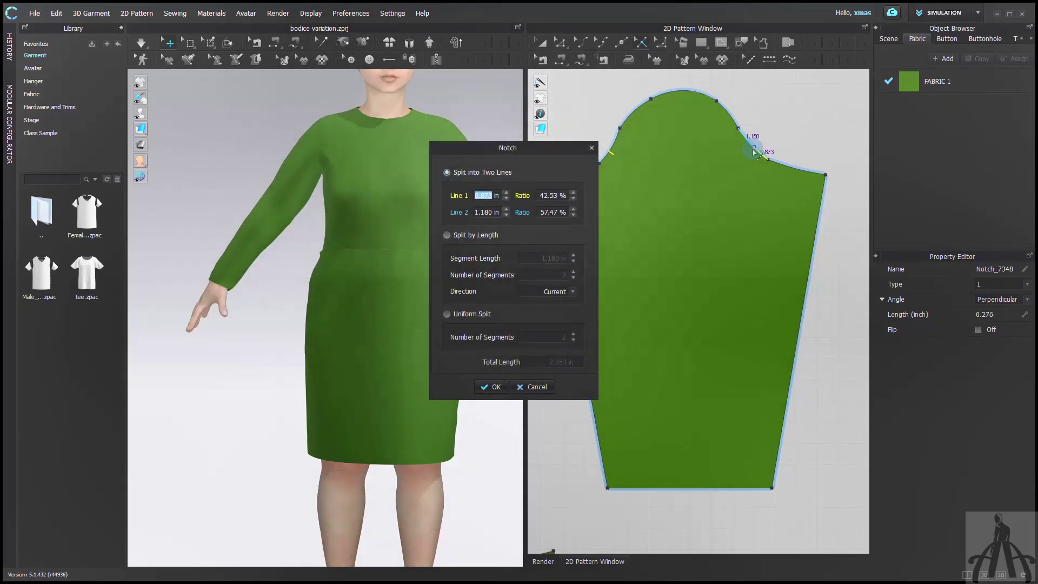
pyautogui.write('1')
pyautogui.click(476, 387)
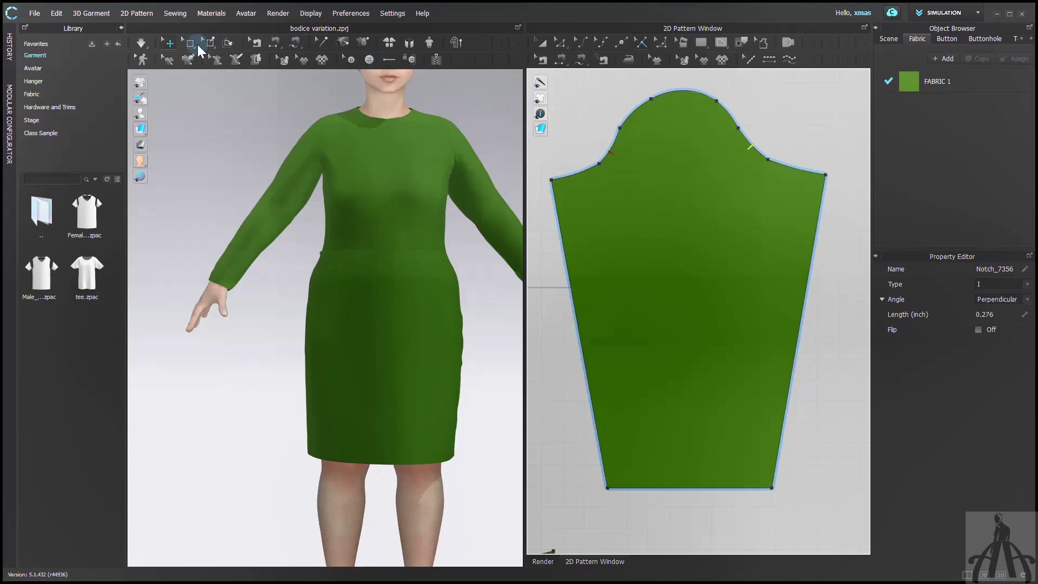
# Step: Select the sleeve on the avatar from both sides to identify the front and back halves of its cap
pyautogui.click(169, 45)
pyautogui.moveTo(381, 245); pyautogui.dragTo(364, 243, button='right')
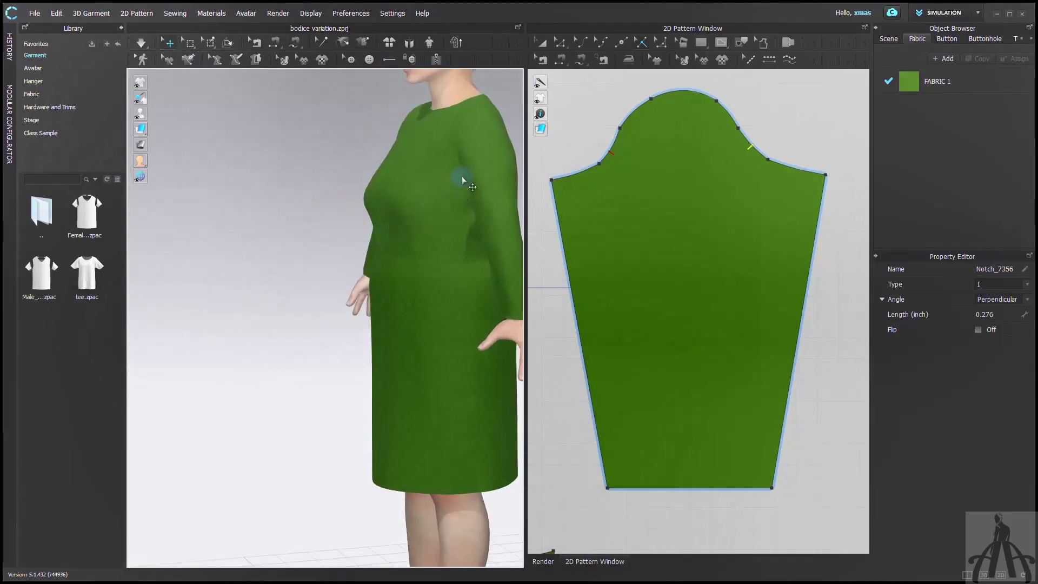
pyautogui.click(478, 157)
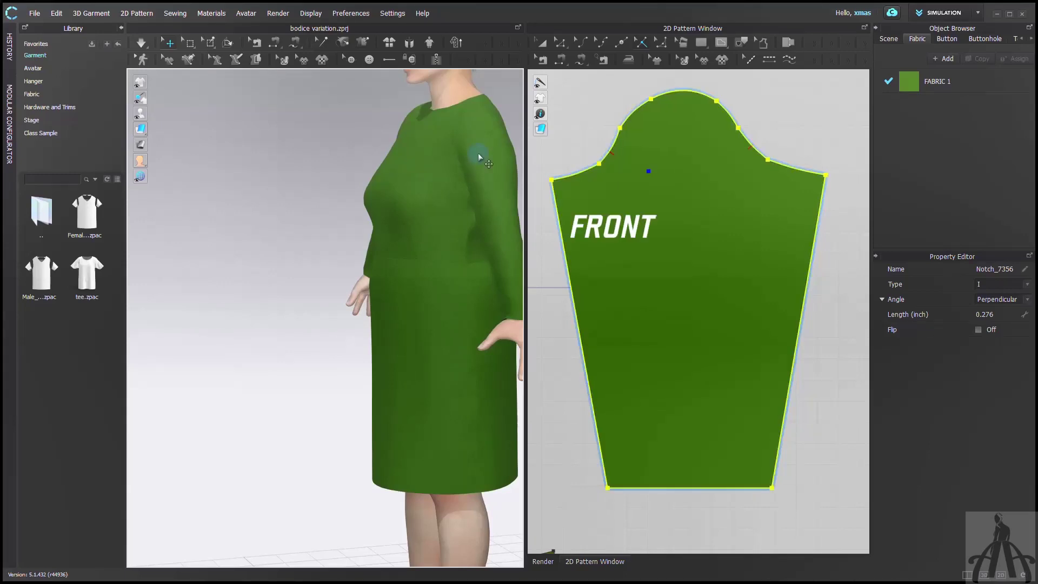
pyautogui.moveTo(478, 156); pyautogui.dragTo(278, 206, button='right')
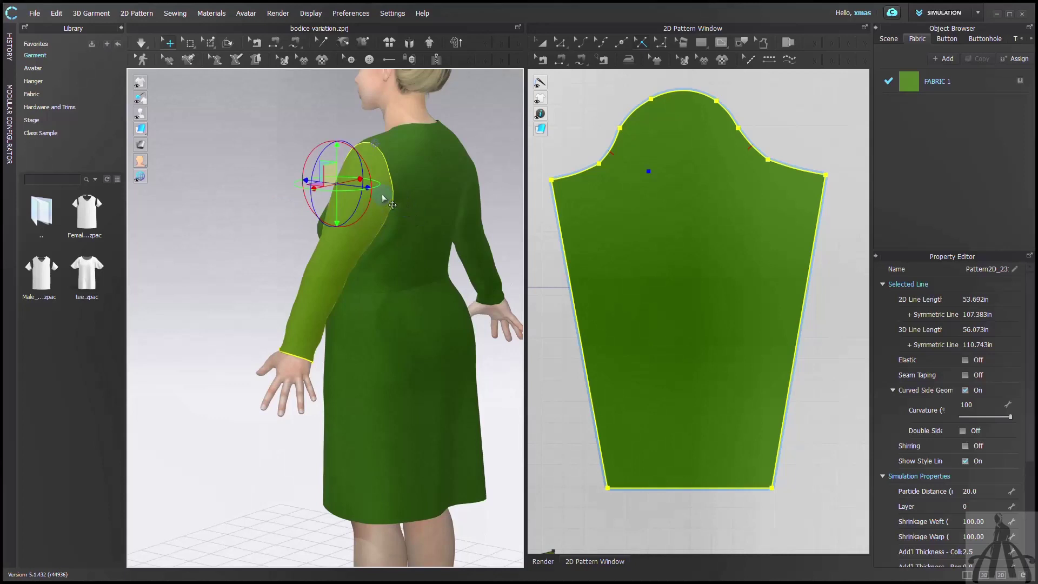
pyautogui.click(382, 194)
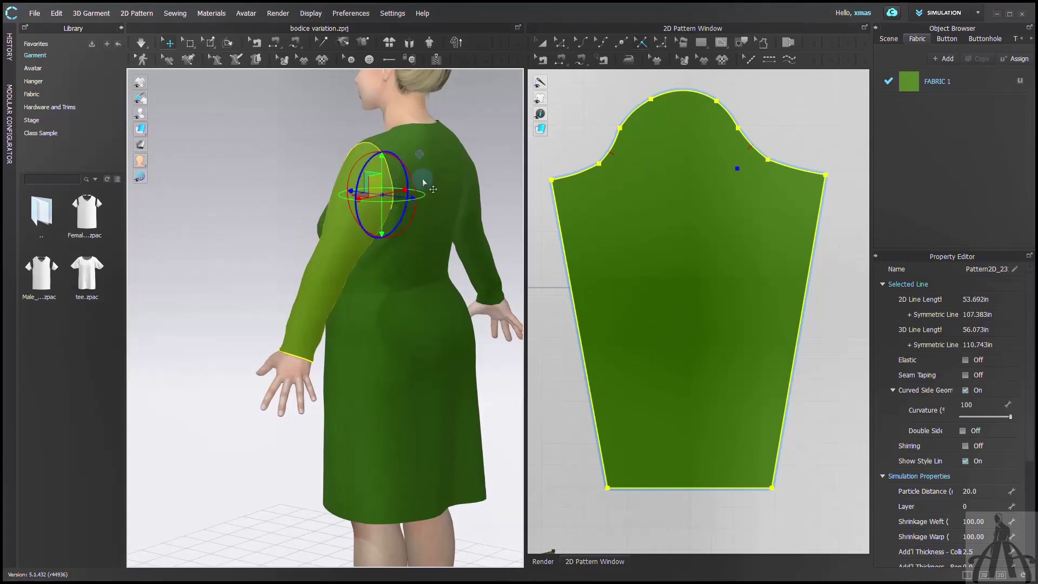
# Step: Add a second notch on the sleeve cap's back curve, between the existing notch and the lower point
pyautogui.scroll(3, 760, 153)
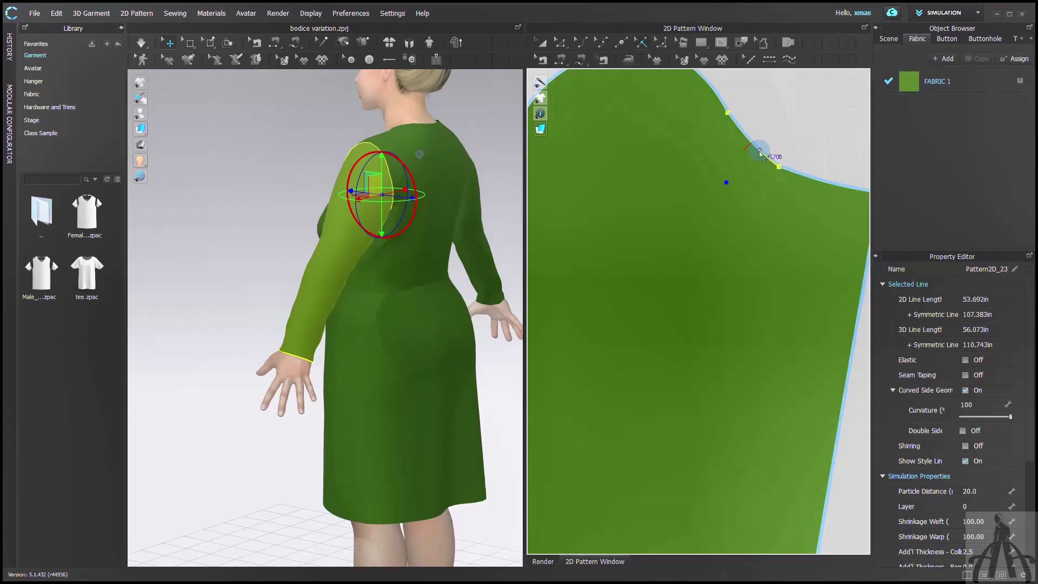
pyautogui.rightClick(760, 153)
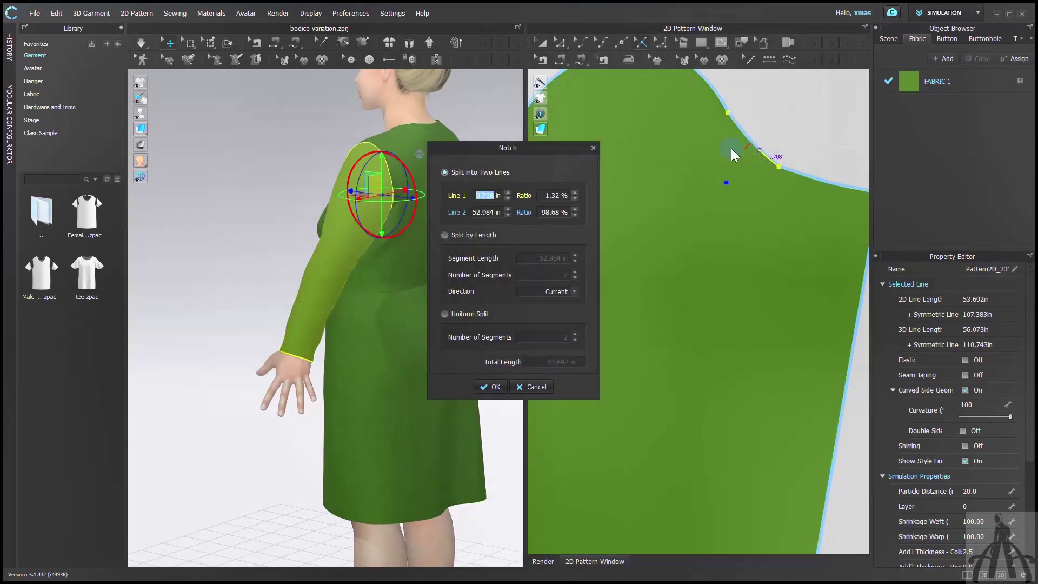
pyautogui.press('Return')
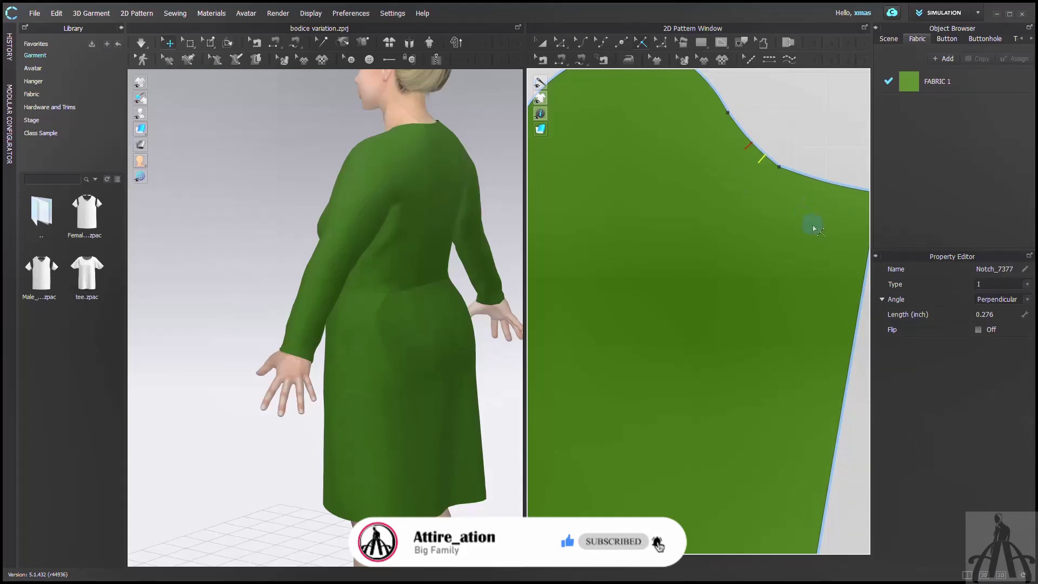
# Step: Inspect the bodice on the avatar to identify which 2D pattern pieces are the front and the back
pyautogui.scroll(-3, 814, 230)
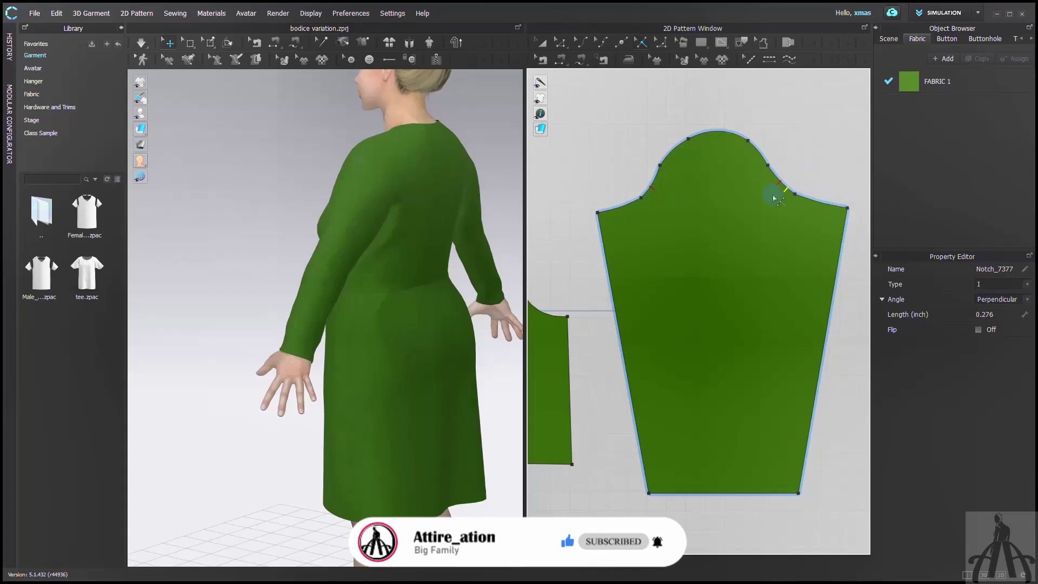
pyautogui.scroll(-2, 807, 273)
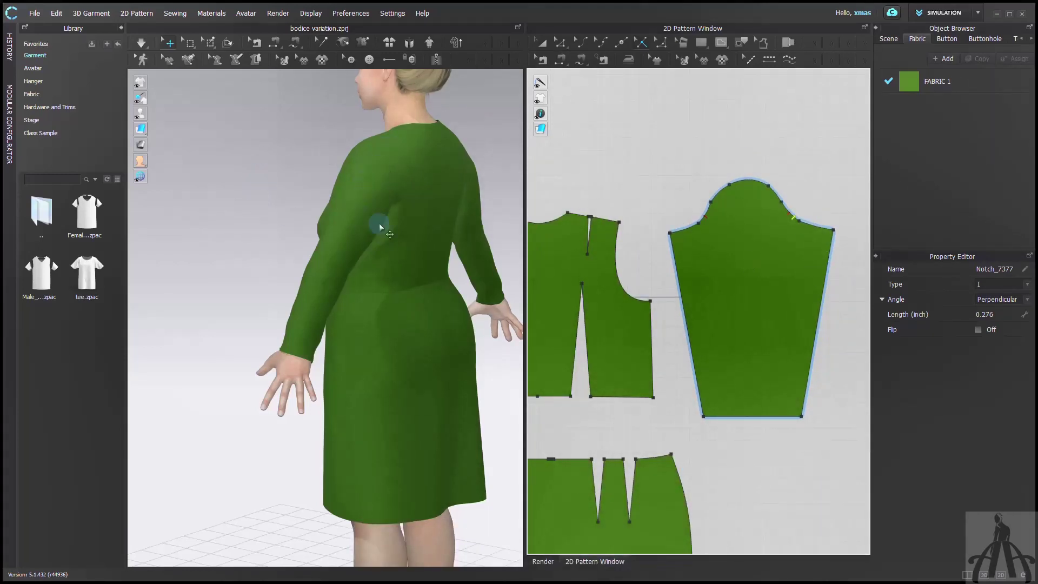
pyautogui.moveTo(379, 223); pyautogui.dragTo(478, 221, button='right')
pyautogui.click(308, 195)
pyautogui.scroll(-3, 727, 310)
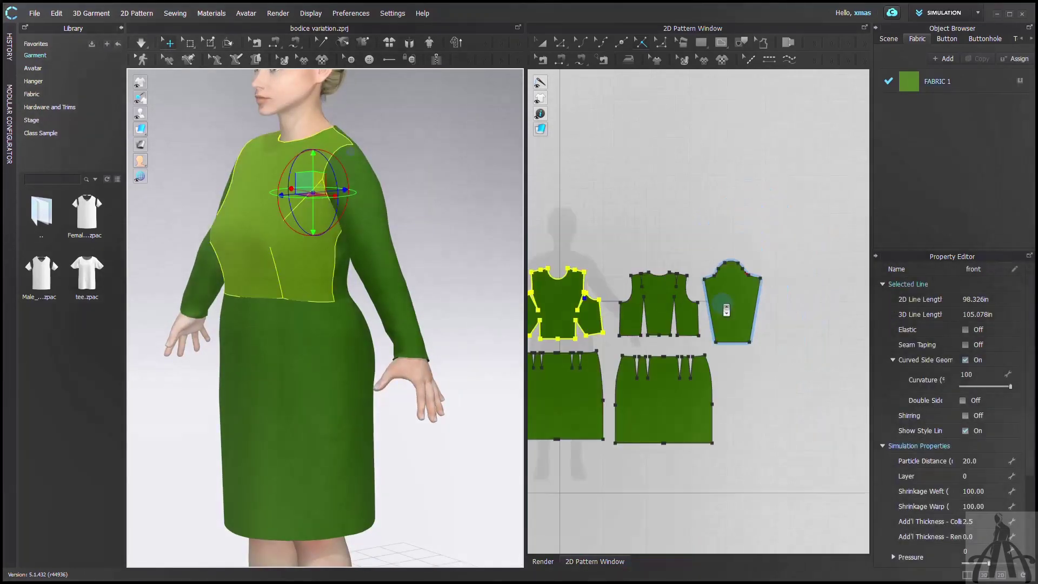
pyautogui.moveTo(394, 220); pyautogui.dragTo(394, 187, button='right')
pyautogui.click(394, 187)
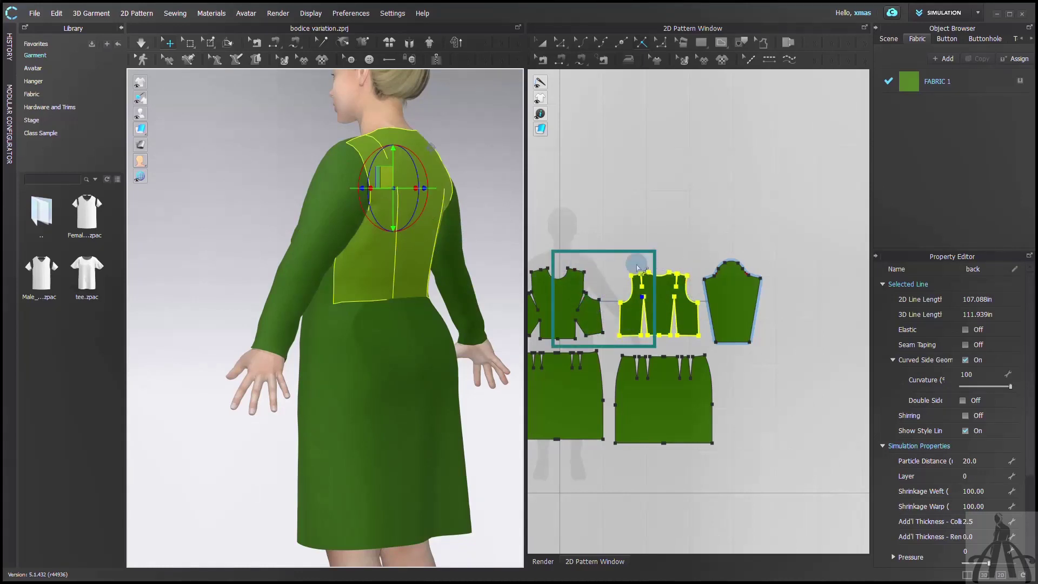
# Step: Try to lasso-select the front notch on the sleeve cap
pyautogui.scroll(2, 736, 296)
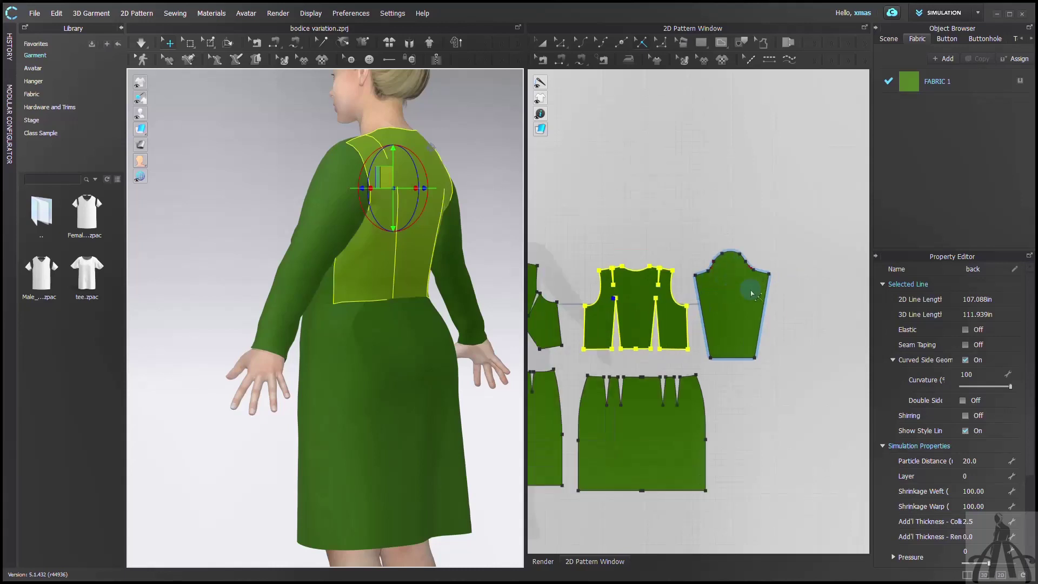
pyautogui.scroll(2, 737, 297)
pyautogui.scroll(1, 714, 273)
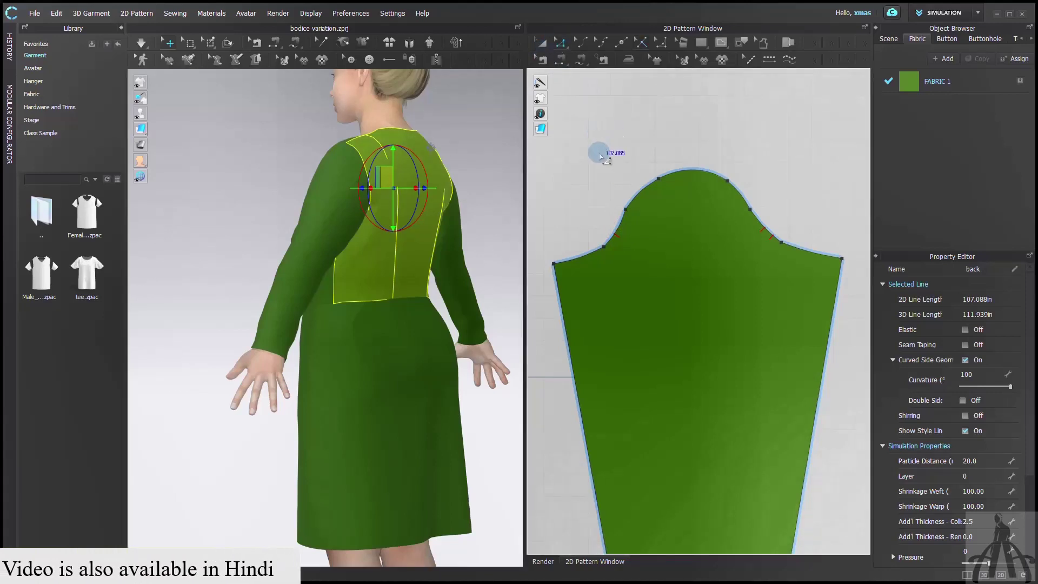
pyautogui.click(619, 239)
pyautogui.moveTo(620, 239)
pyautogui.mouseDown()
pyautogui.moveTo(753, 215)
pyautogui.moveTo(795, 238)
pyautogui.moveTo(795, 173)
pyautogui.moveTo(701, 135)
pyautogui.moveTo(600, 258)
pyautogui.moveTo(598, 237)
pyautogui.moveTo(696, 208)
pyautogui.moveTo(681, 203)
pyautogui.mouseUp()
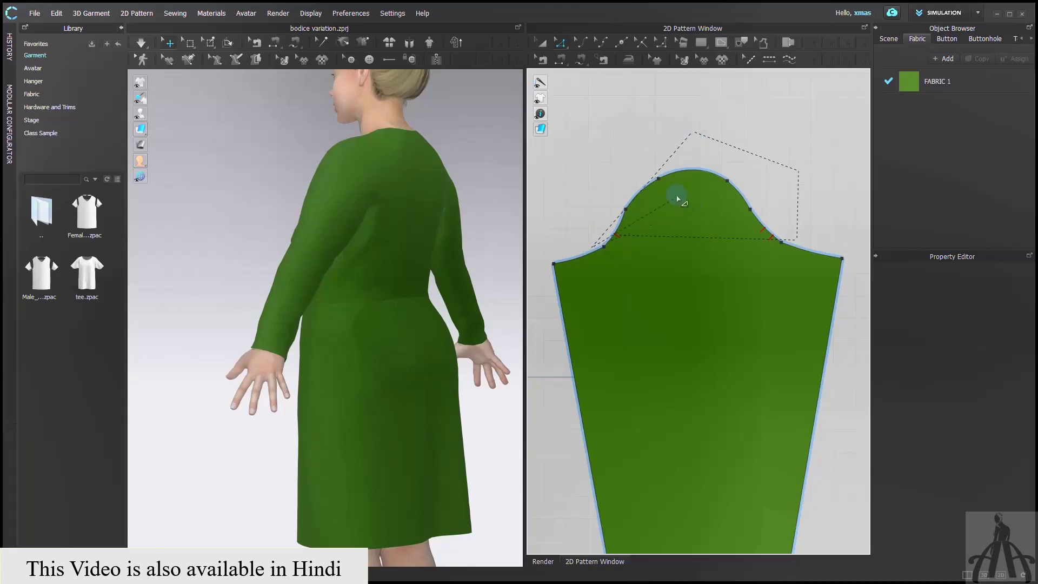
# Step: Move the sleeve cap's front notch up along the curve by a distance of 0.2 in
pyautogui.click(636, 43)
pyautogui.click(618, 234)
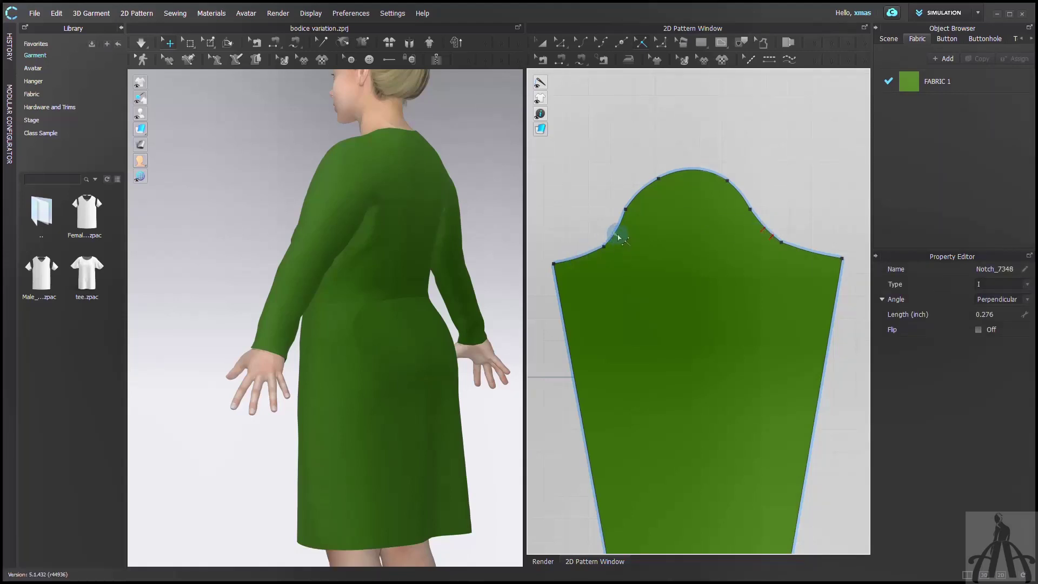
pyautogui.moveTo(619, 240)
pyautogui.mouseDown()
pyautogui.moveTo(625, 219)
pyautogui.moveTo(624, 237)
pyautogui.mouseUp()
pyautogui.click(625, 223)
pyautogui.moveTo(625, 245); pyautogui.dragTo(627, 246)
pyautogui.rightClick(627, 246)
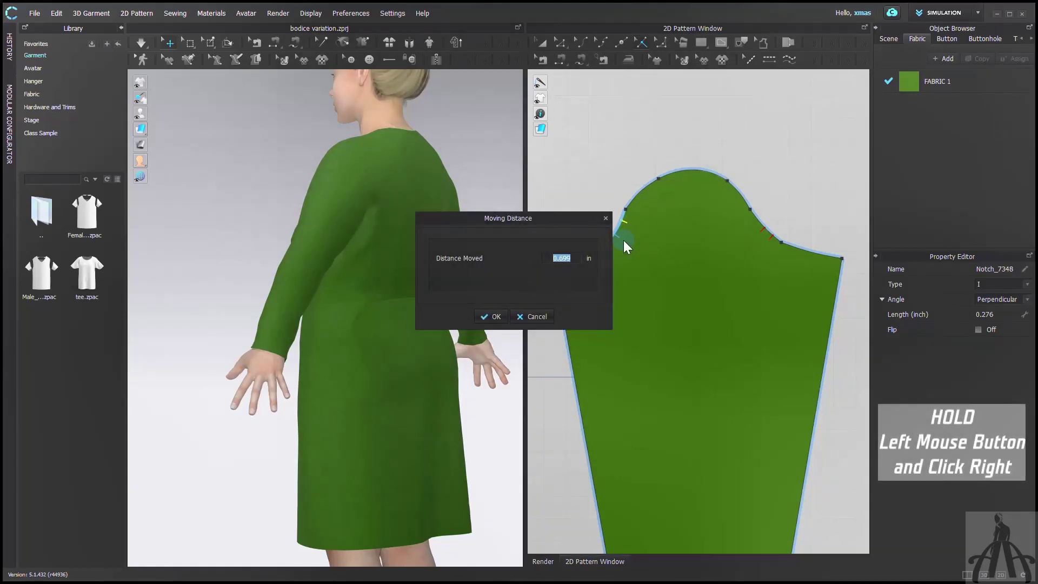
pyautogui.write('.2')
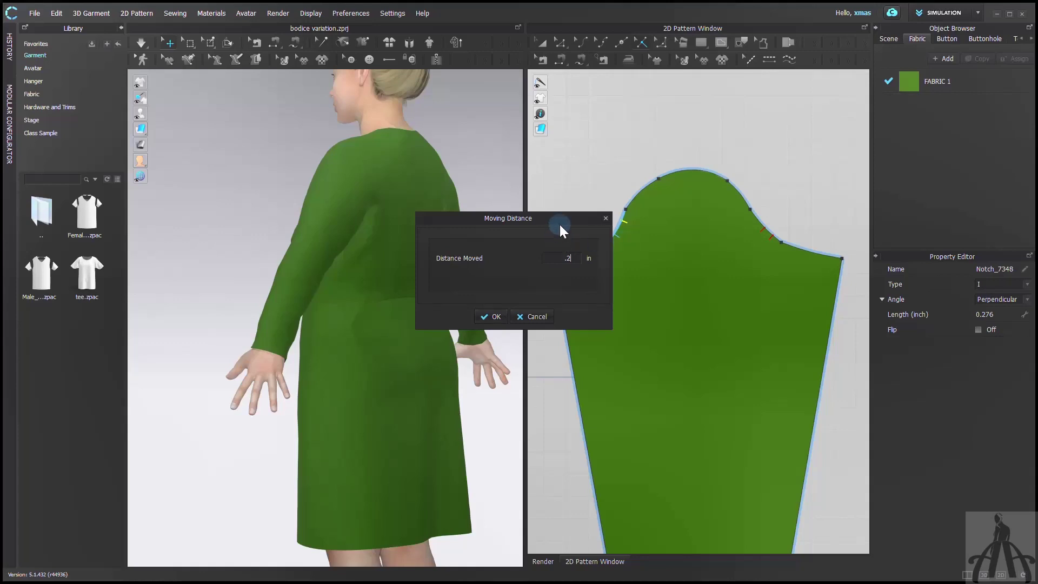
pyautogui.moveTo(561, 226); pyautogui.dragTo(520, 228)
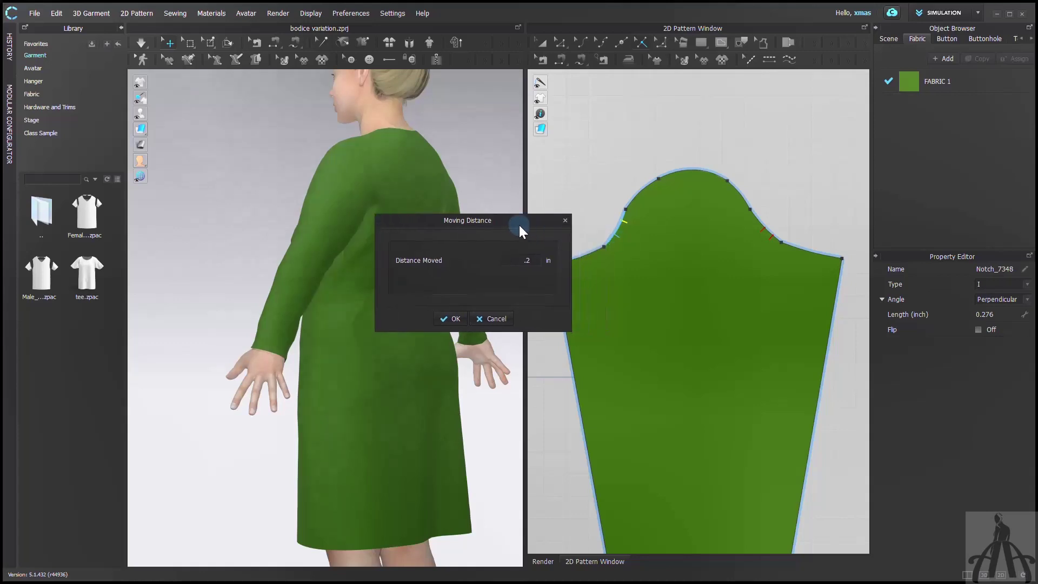
pyautogui.click(458, 315)
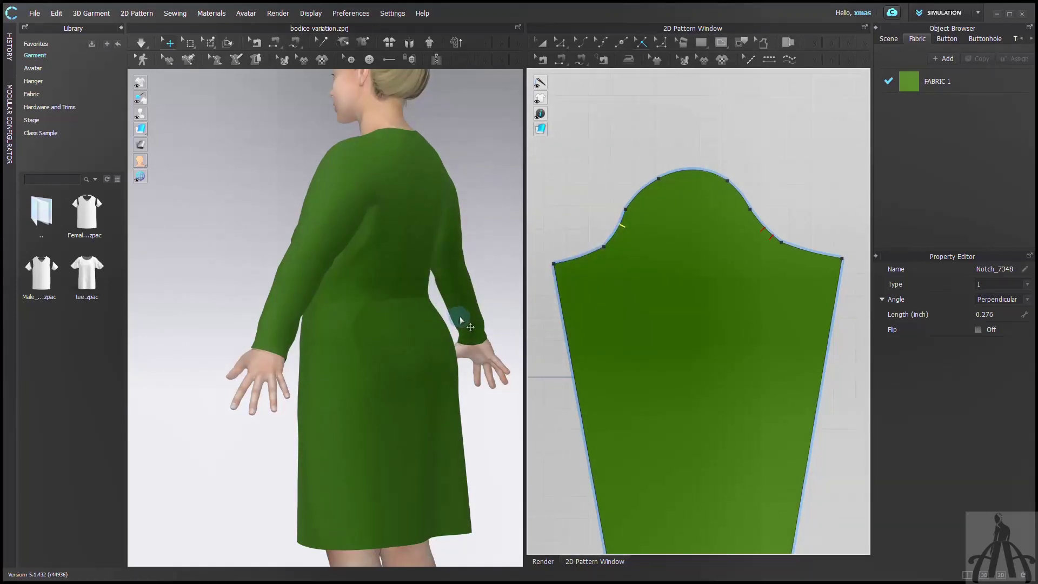
# Step: Add a point to the sleeve cap's front notch to split the curve there
pyautogui.click(610, 239)
pyautogui.rightClick(624, 228)
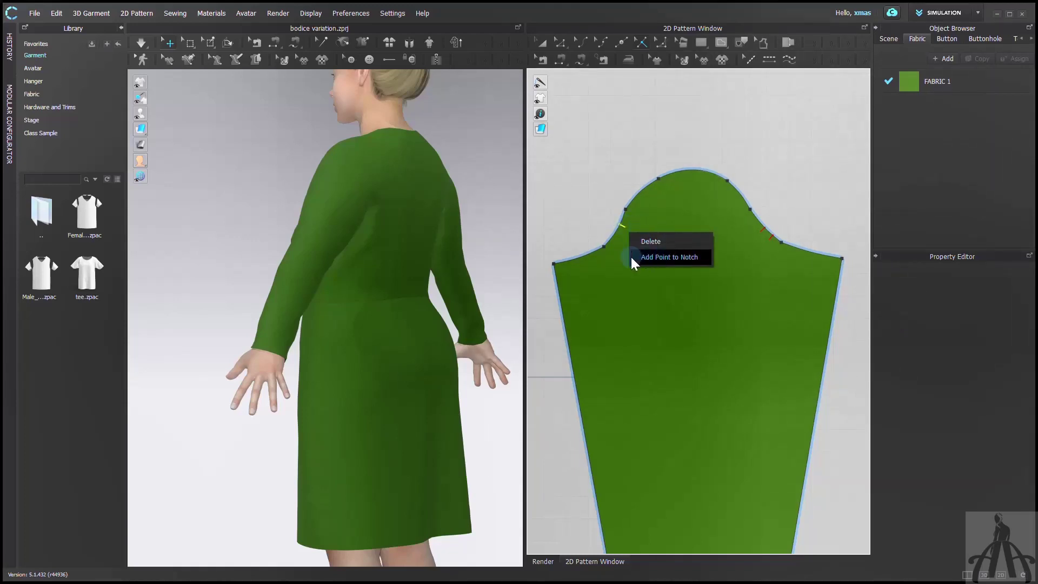
pyautogui.click(658, 259)
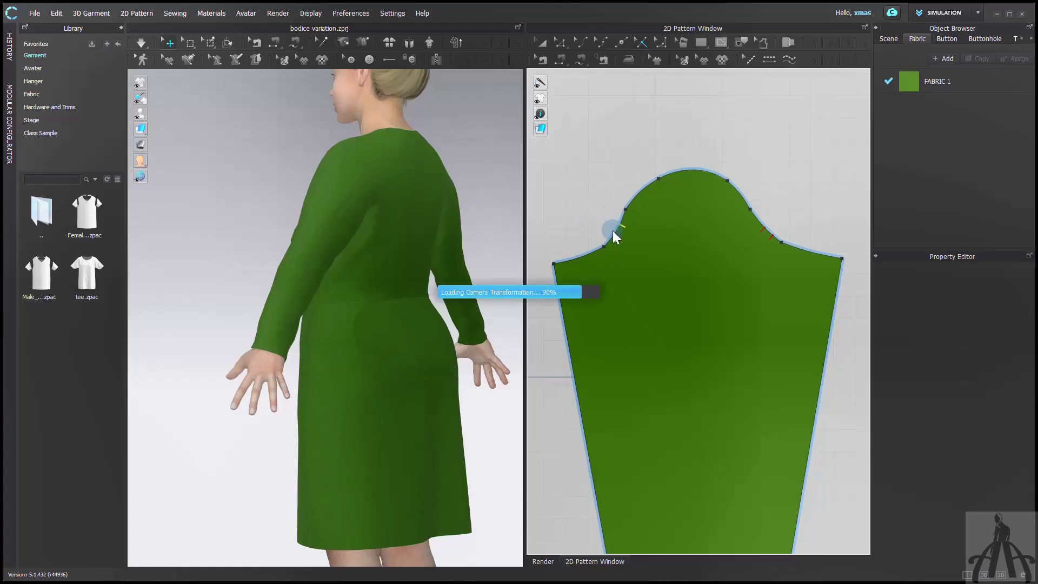
pyautogui.click(618, 231)
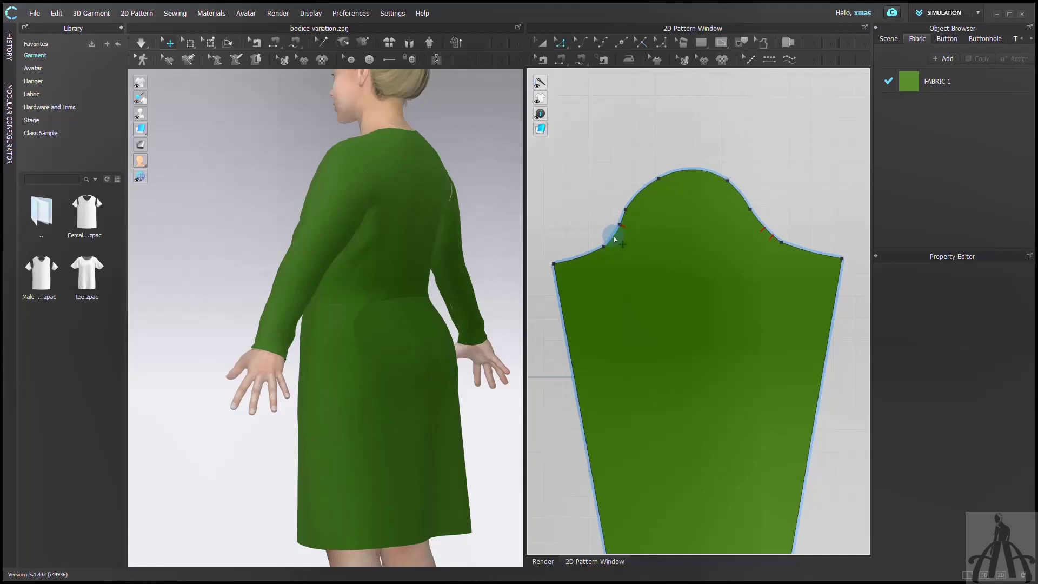
# Step: Measure the sleeve's front armhole segments below the new point and compare them with the front bodice's lower armhole segment
pyautogui.click(613, 236)
pyautogui.keyDown('shift'); pyautogui.click(586, 251); pyautogui.keyUp('shift')
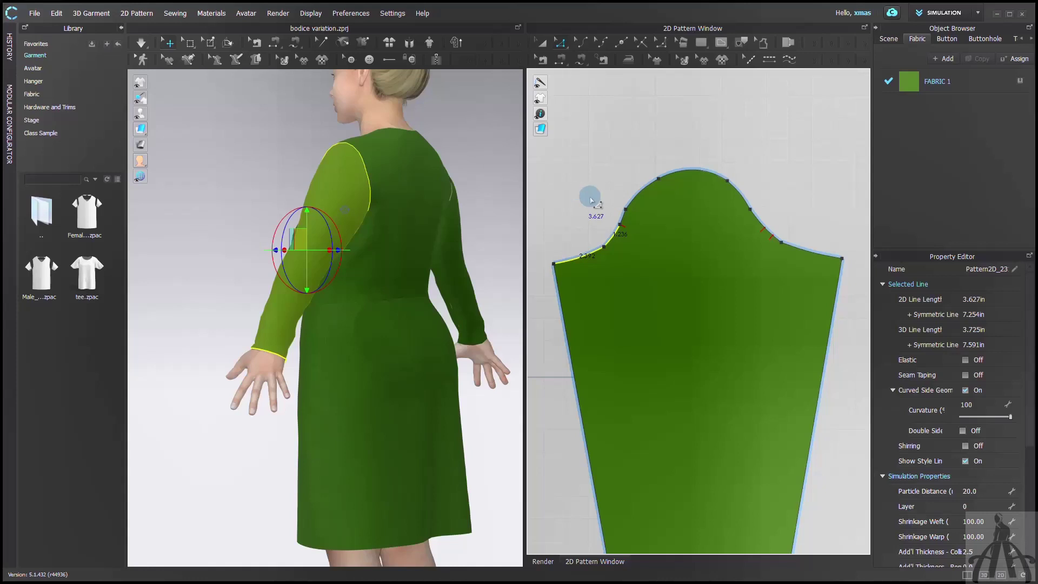
pyautogui.scroll(-6, 712, 290)
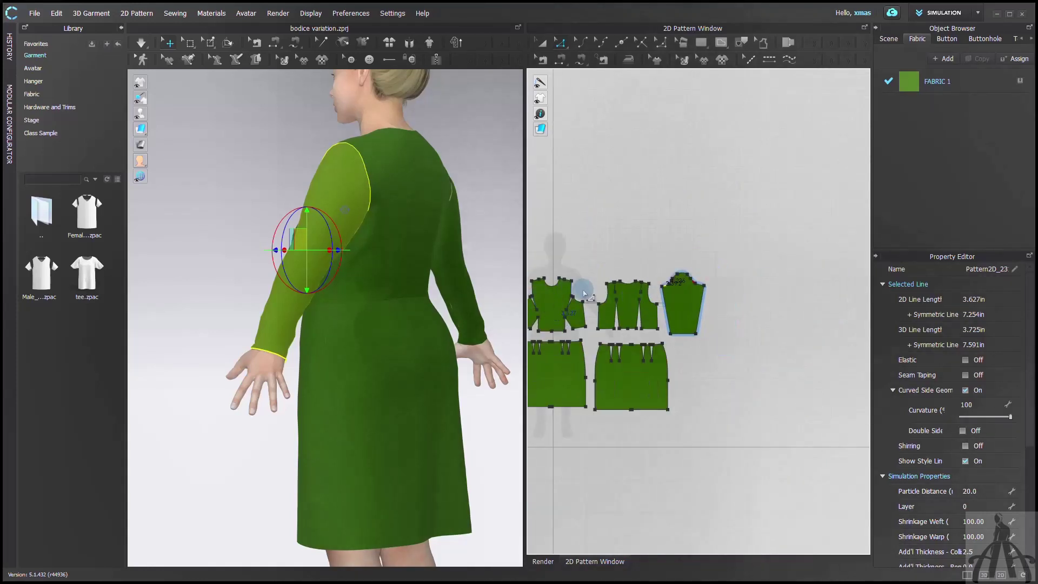
pyautogui.scroll(4, 582, 292)
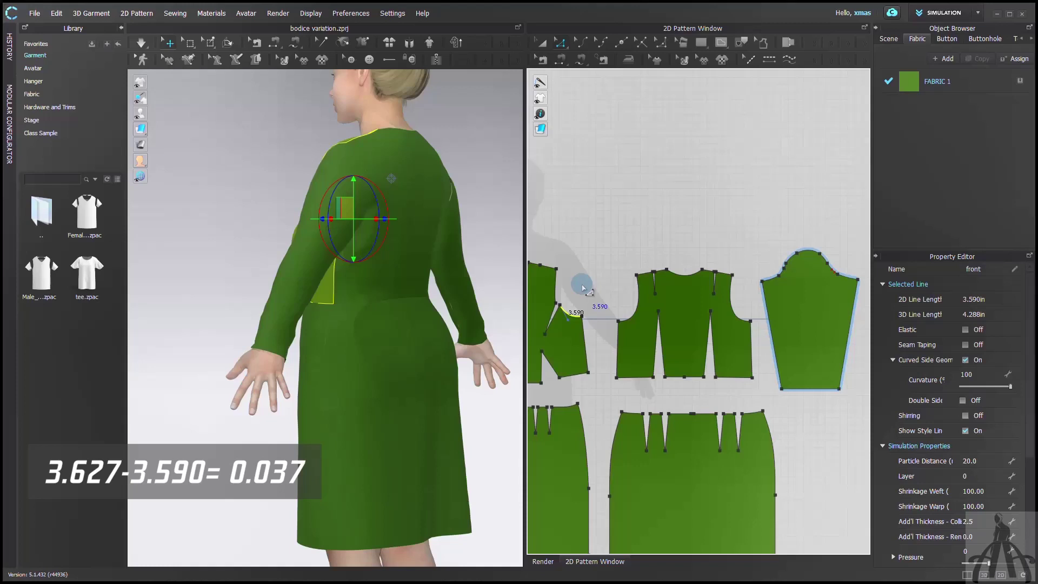
# Step: Place a notch on the front bodice's upper armhole segment, 0.037 in from the armhole dart corner
pyautogui.click(558, 289)
pyautogui.scroll(5, 555, 297)
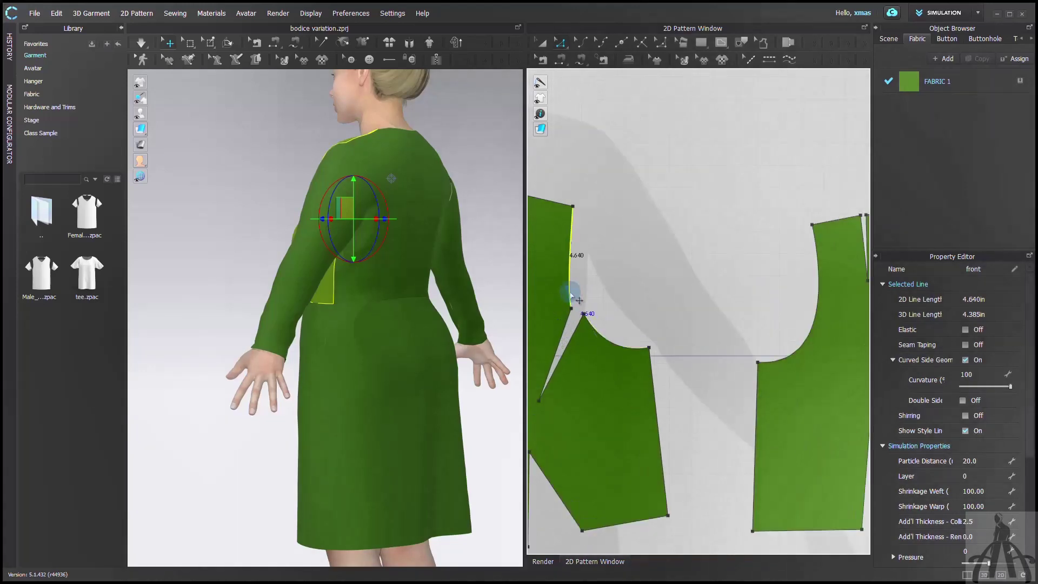
pyautogui.click(640, 42)
pyautogui.rightClick(568, 296)
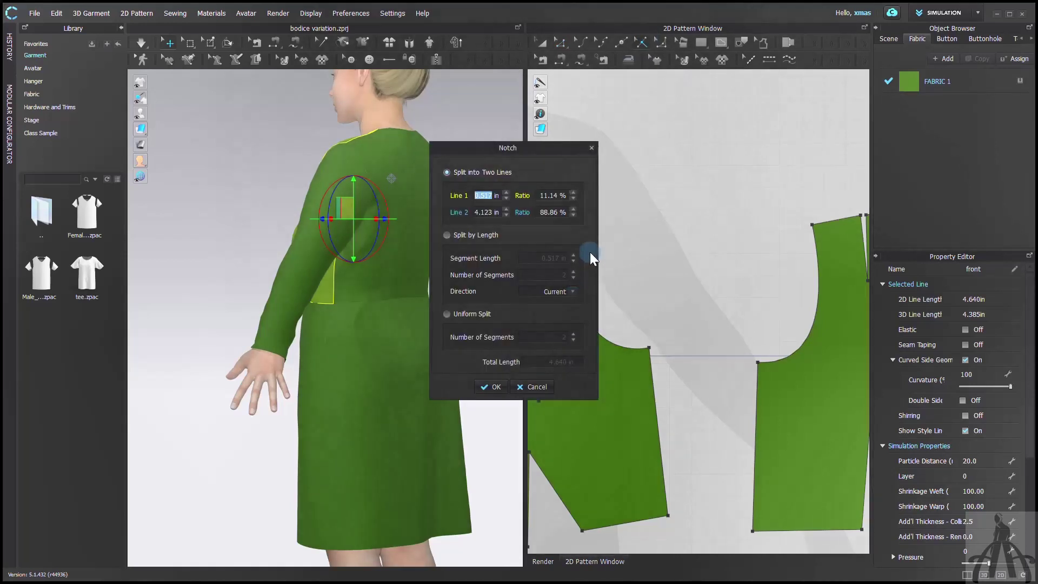
pyautogui.moveTo(515, 146); pyautogui.dragTo(441, 140)
pyautogui.write('.037')
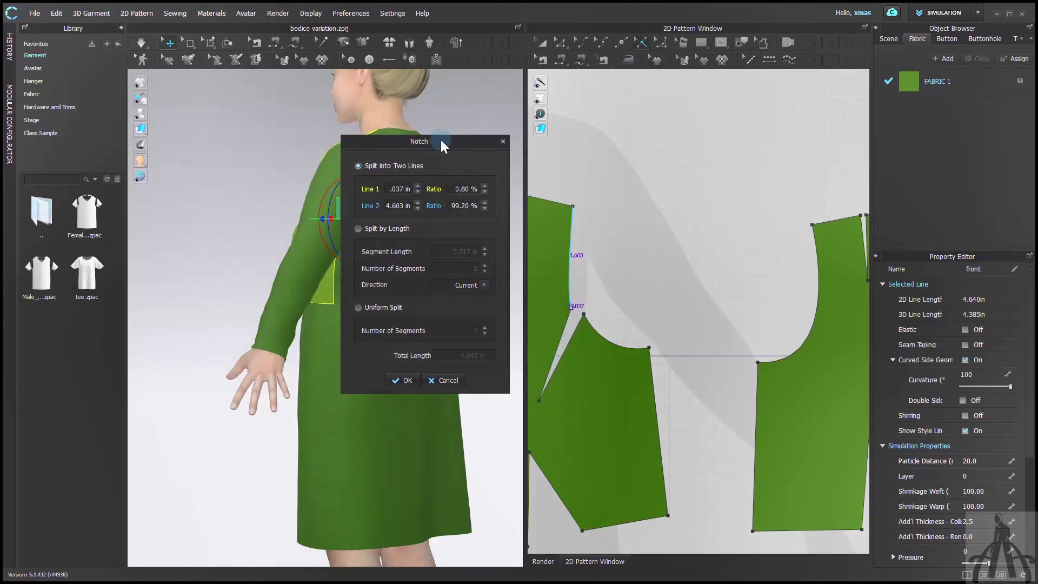
pyautogui.press('Return')
pyautogui.scroll(8, 568, 308)
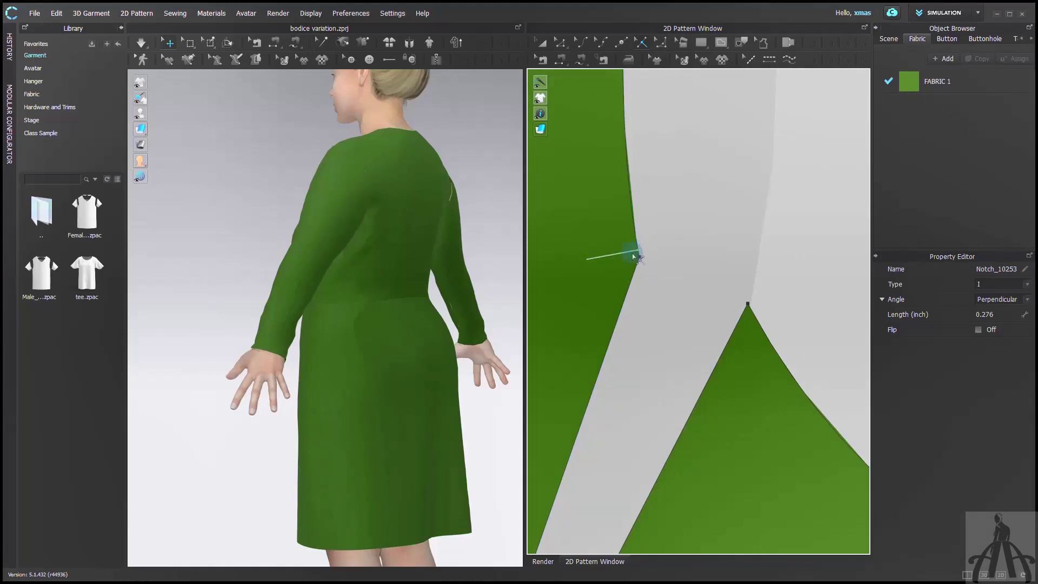
# Step: Add a point to the upper of the two back notches on the sleeve cap
pyautogui.scroll(-8, 630, 259)
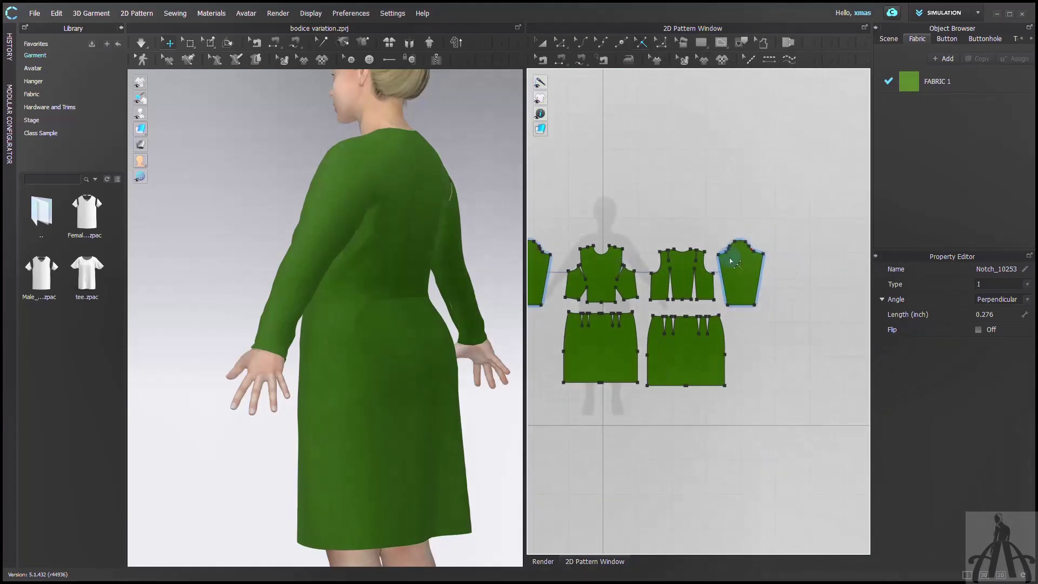
pyautogui.scroll(8, 737, 257)
pyautogui.rightClick(735, 204)
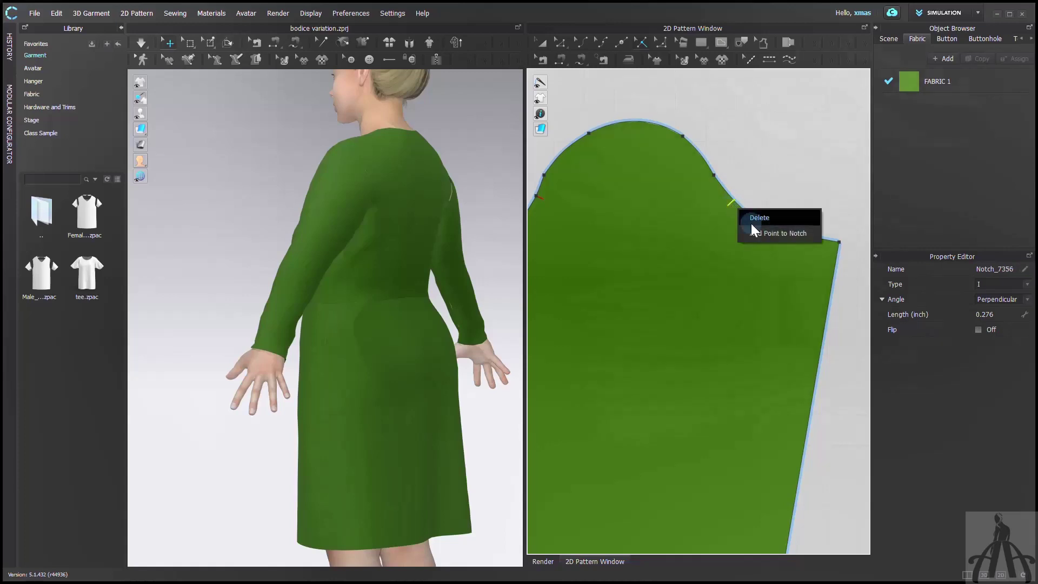
pyautogui.click(761, 232)
# Step: Measure the combined length of the sleeve's back armhole segments from the new point down to the underarm
pyautogui.press('z')
pyautogui.click(740, 206)
pyautogui.keyDown('shift'); pyautogui.click(751, 215); pyautogui.keyUp('shift')
pyautogui.keyDown('shift'); pyautogui.click(781, 230); pyautogui.keyUp('shift')
# Step: Place a notch on the back bodice's armhole curve, 3.82 in from the underarm corner
pyautogui.scroll(-8, 799, 222)
pyautogui.scroll(8, 587, 252)
pyautogui.click(642, 42)
pyautogui.rightClick(624, 288)
pyautogui.write('3.82')
pyautogui.press('Return')
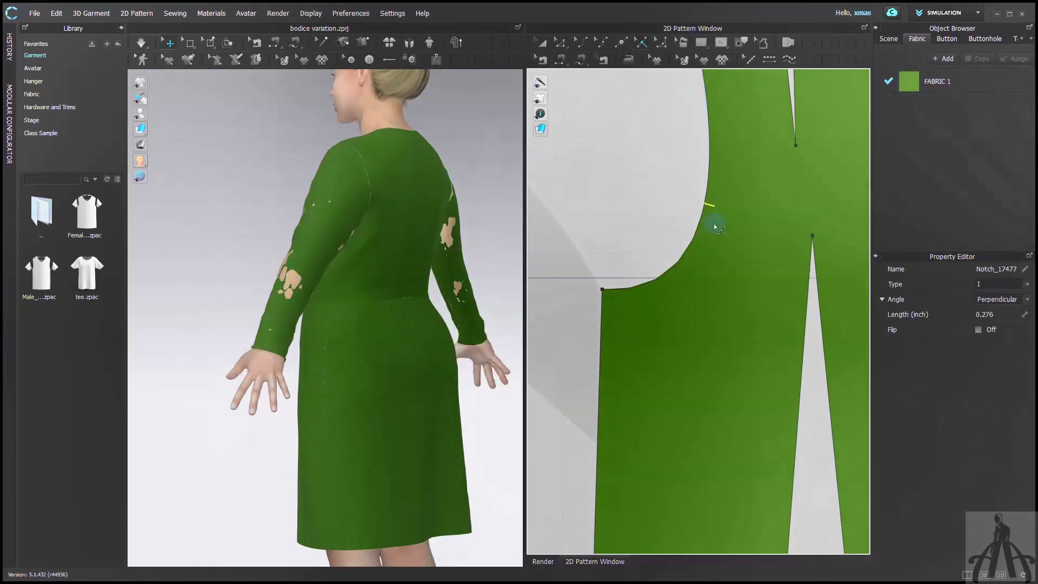
# Step: Place a second notch on the back bodice's armhole curve, 3.32 in from the underarm corner
pyautogui.rightClick(701, 210)
pyautogui.write('3.3')
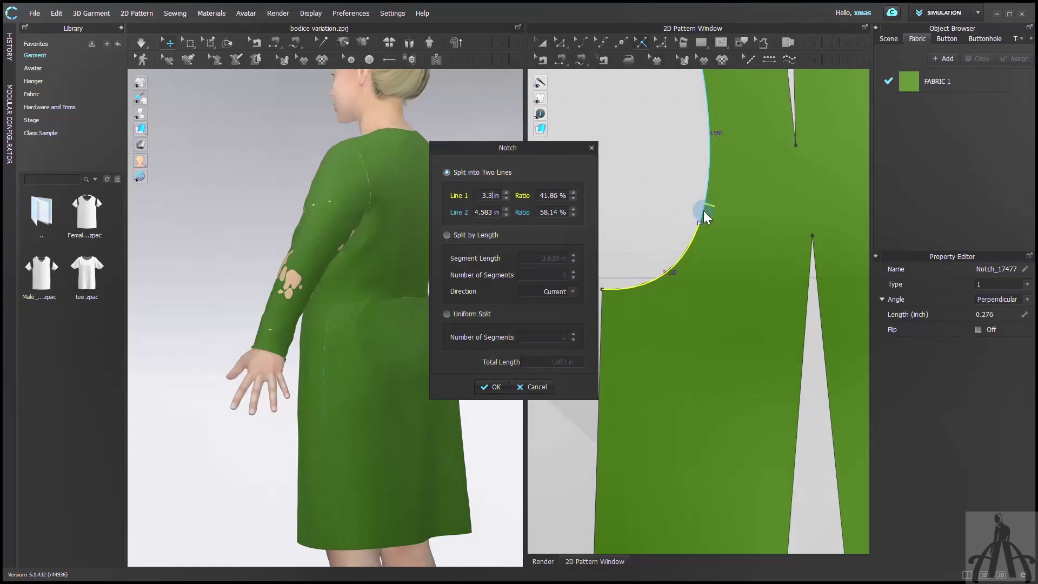
pyautogui.write('2')
pyautogui.press('Return')
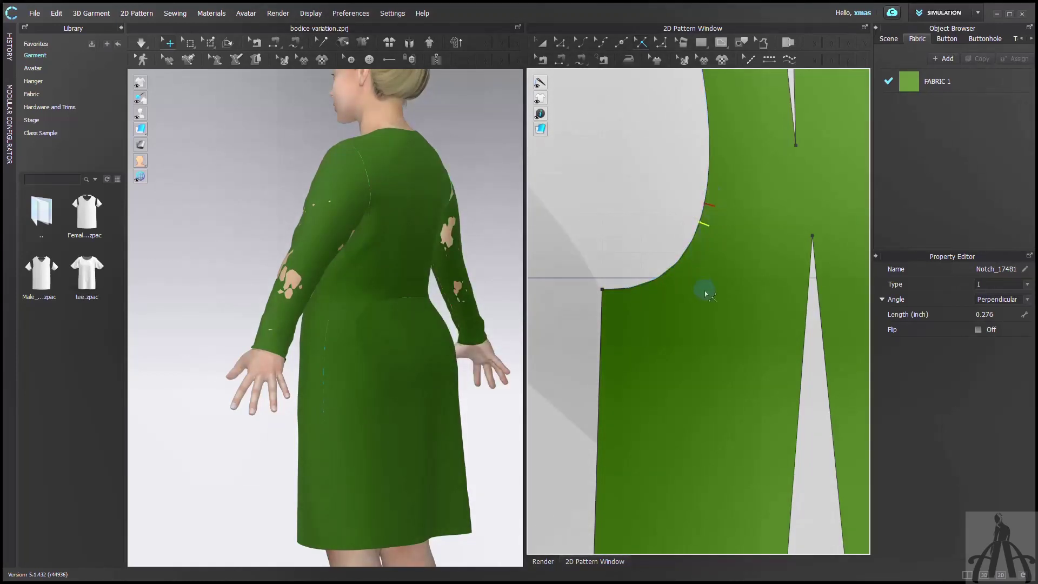
pyautogui.scroll(-5, 706, 292)
pyautogui.scroll(-5, 689, 301)
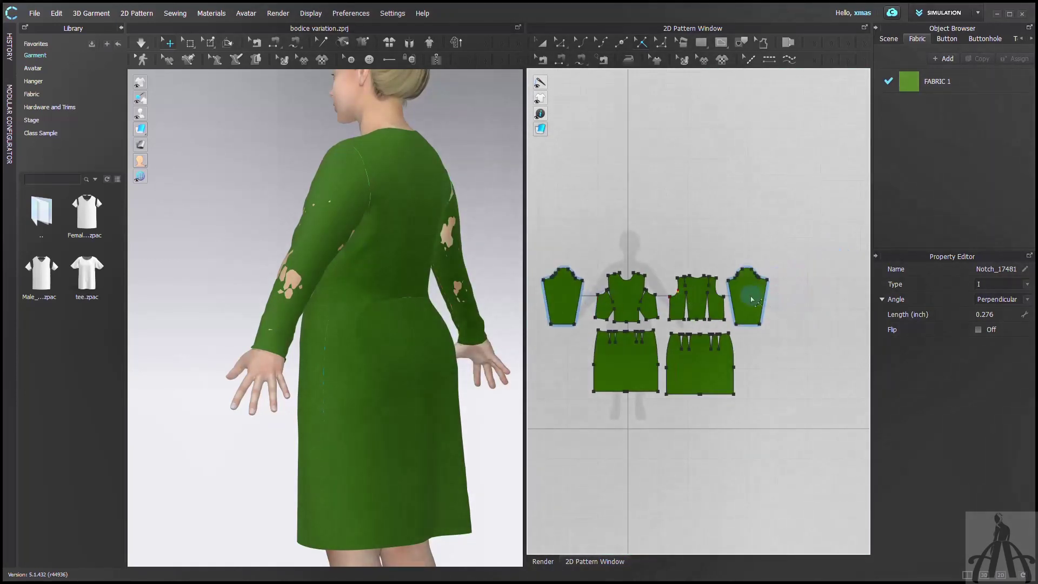
# Step: Add a 0.394 in seam allowance along all the segments of the sleeve cap
pyautogui.moveTo(545, 131)
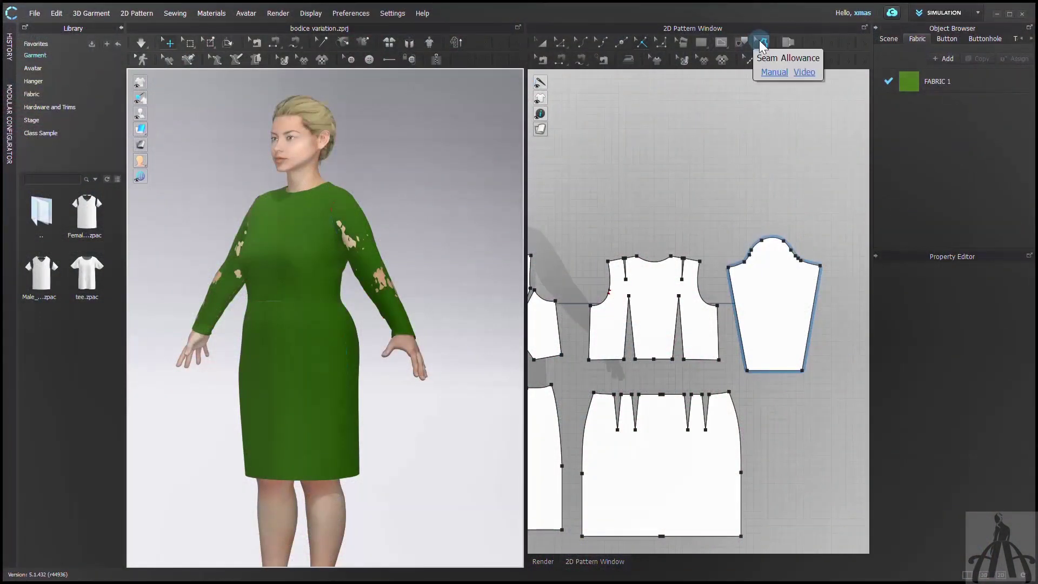
pyautogui.click(759, 40)
pyautogui.scroll(6, 759, 224)
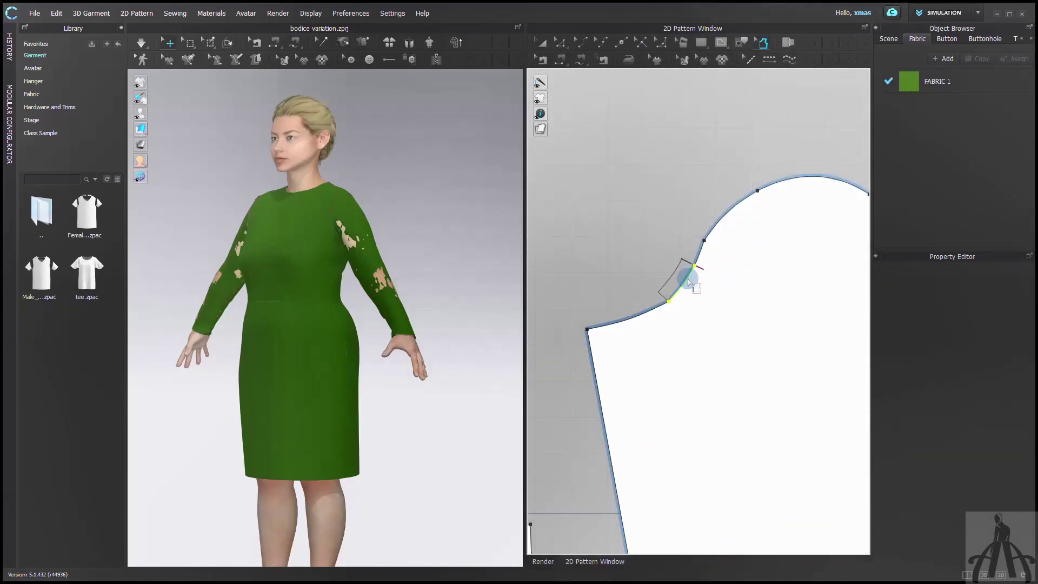
pyautogui.click(689, 281)
pyautogui.click(700, 253)
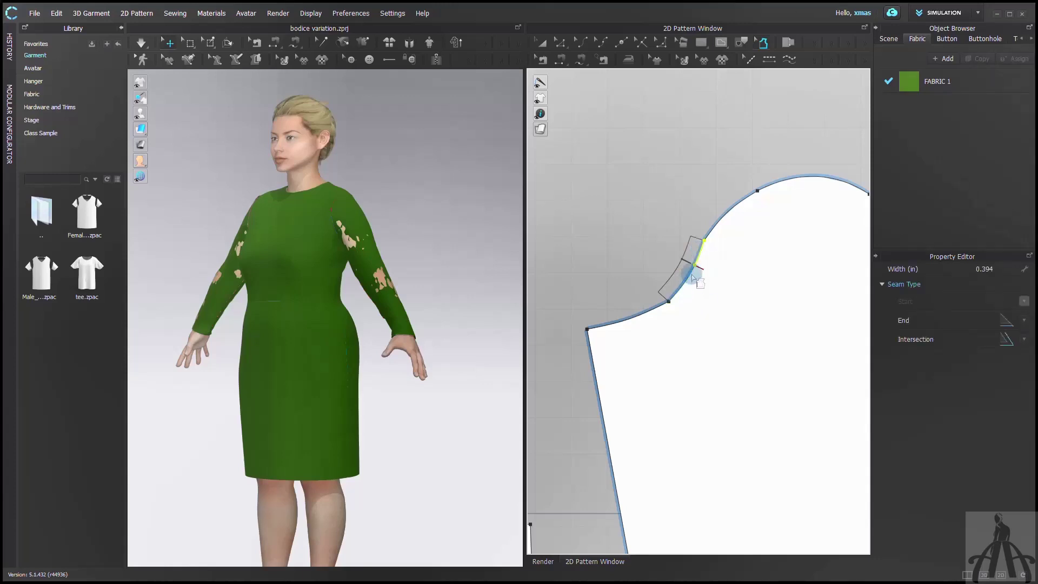
pyautogui.click(638, 323)
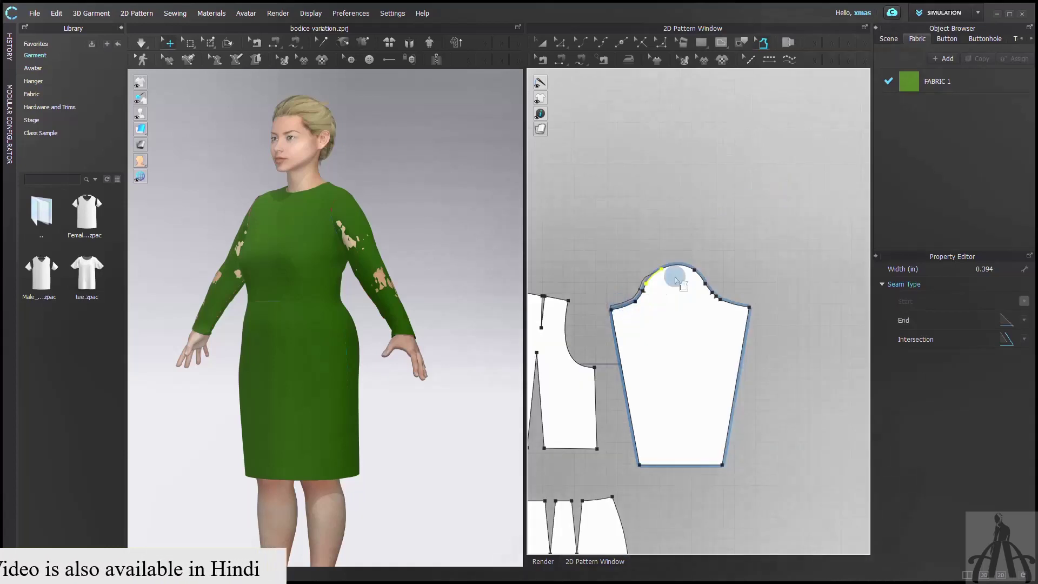
pyautogui.click(747, 278)
pyautogui.scroll(5, 679, 290)
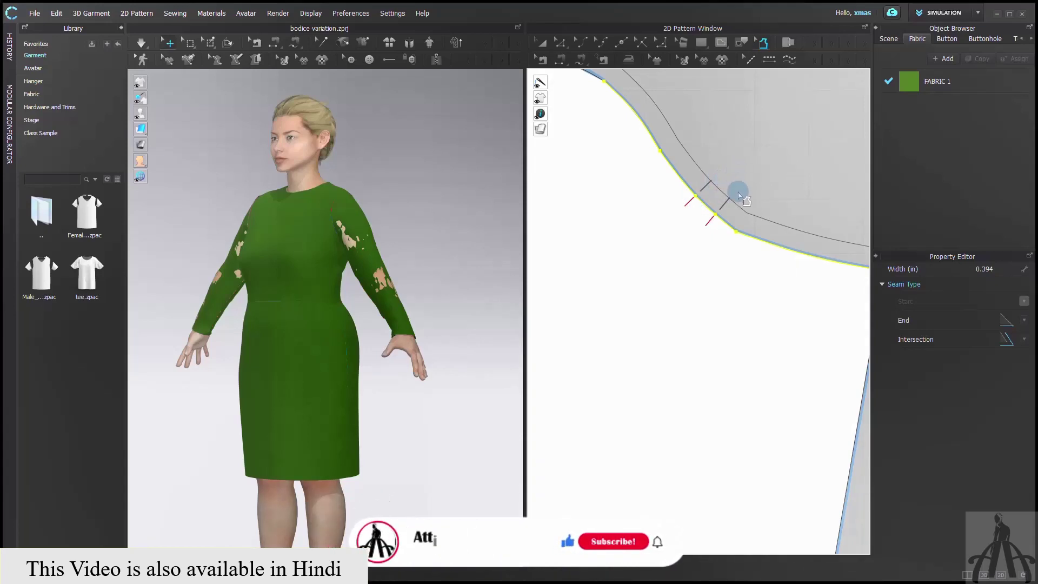
# Step: Slide the upper back notch along the sleeve cap toward the lower back notch
pyautogui.click(640, 41)
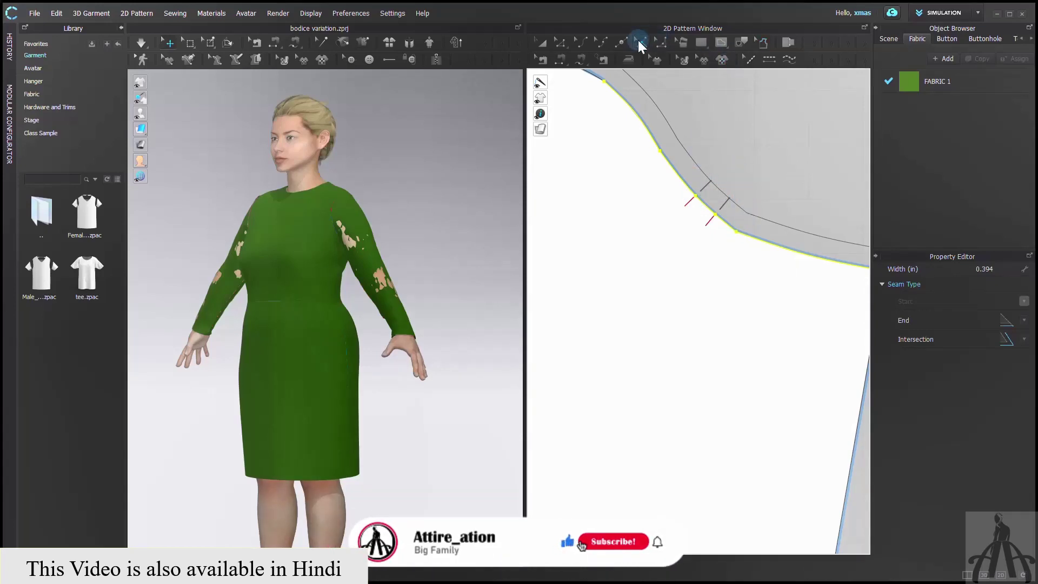
pyautogui.click(706, 190)
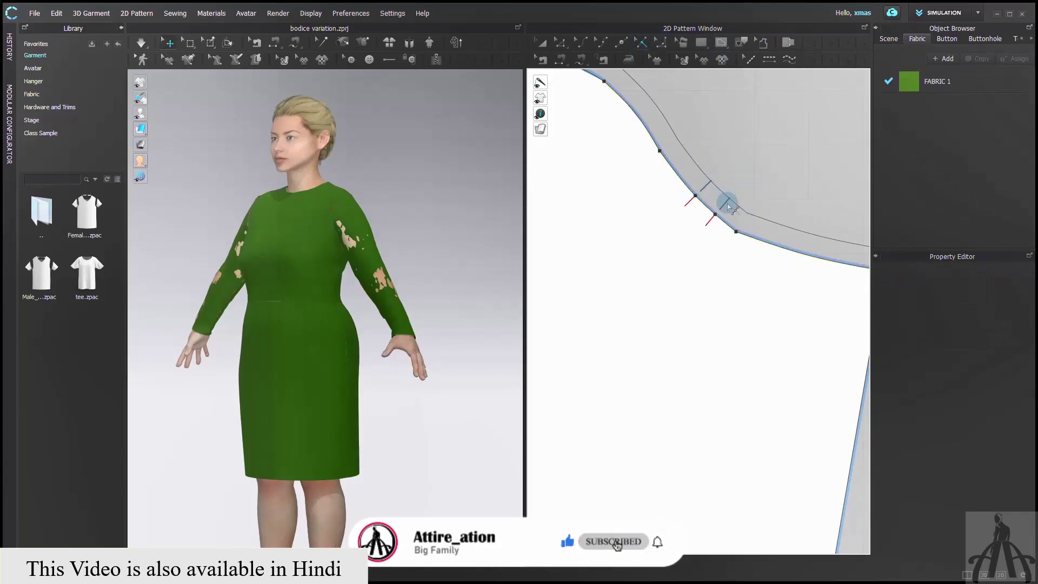
pyautogui.click(687, 200)
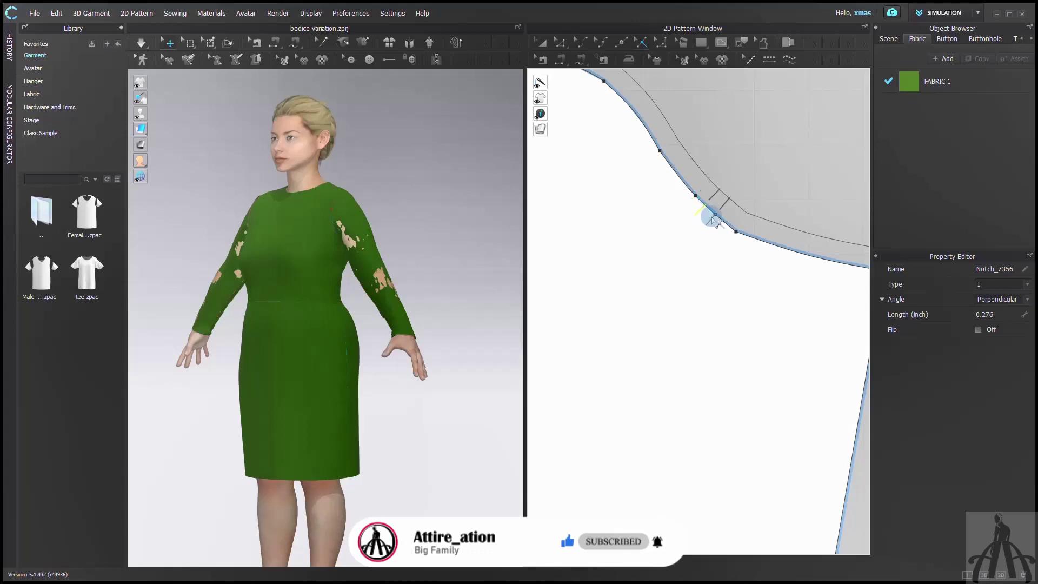
# Step: Remove the seam allowance from the entire sleeve cap
pyautogui.scroll(-5, 708, 216)
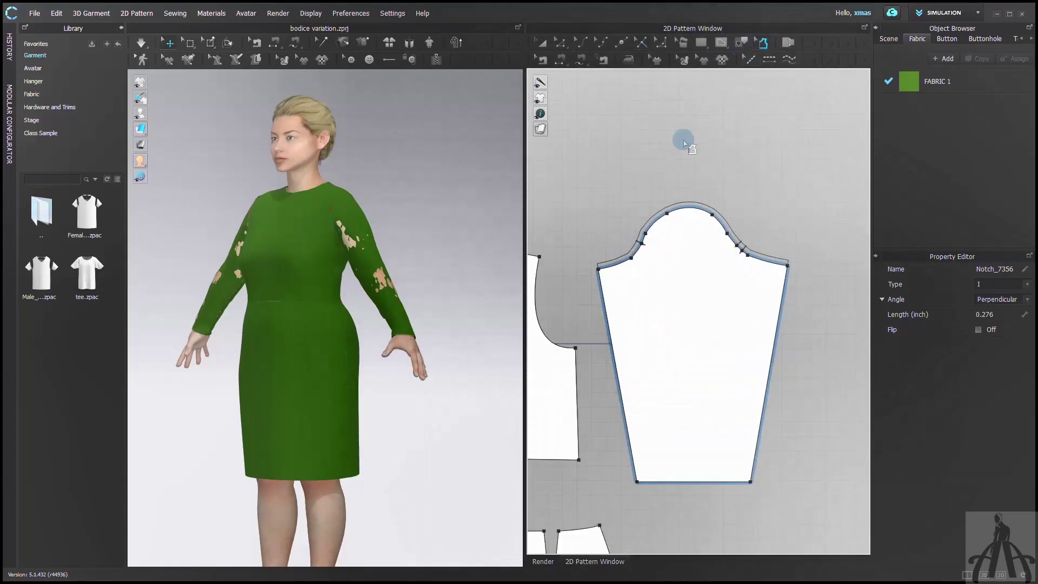
pyautogui.moveTo(570, 185); pyautogui.dragTo(846, 287)
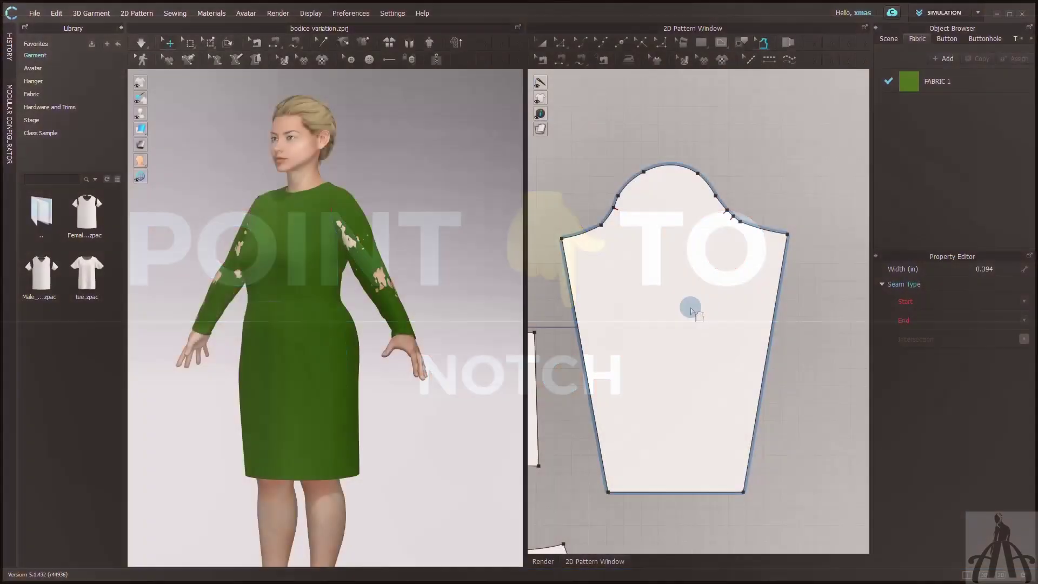
# Step: Add a notch at the existing pattern point just below the front notch on the sleeve cap
pyautogui.scroll(5, 685, 297)
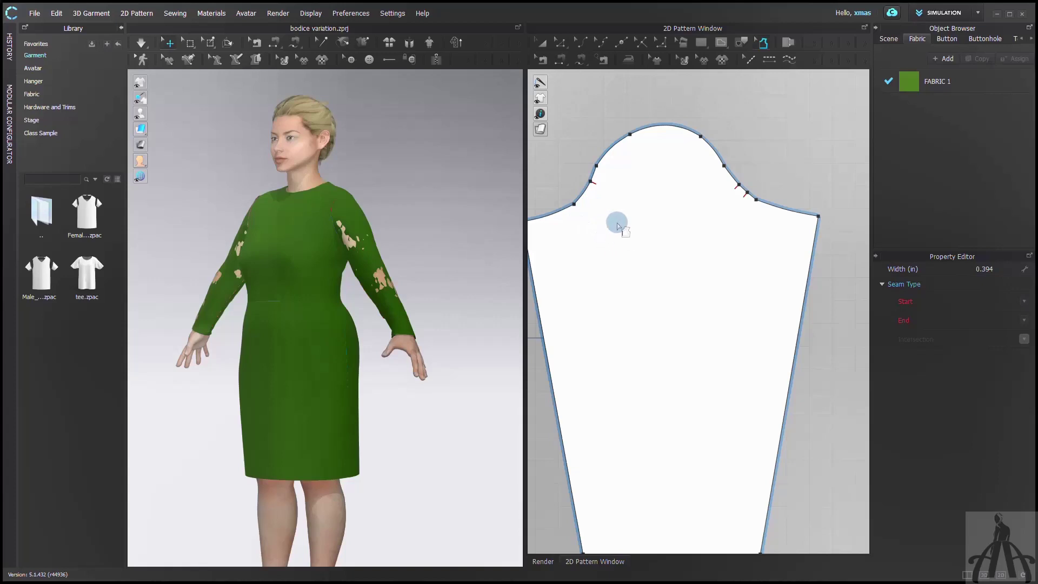
pyautogui.press('z')
pyautogui.click(574, 206)
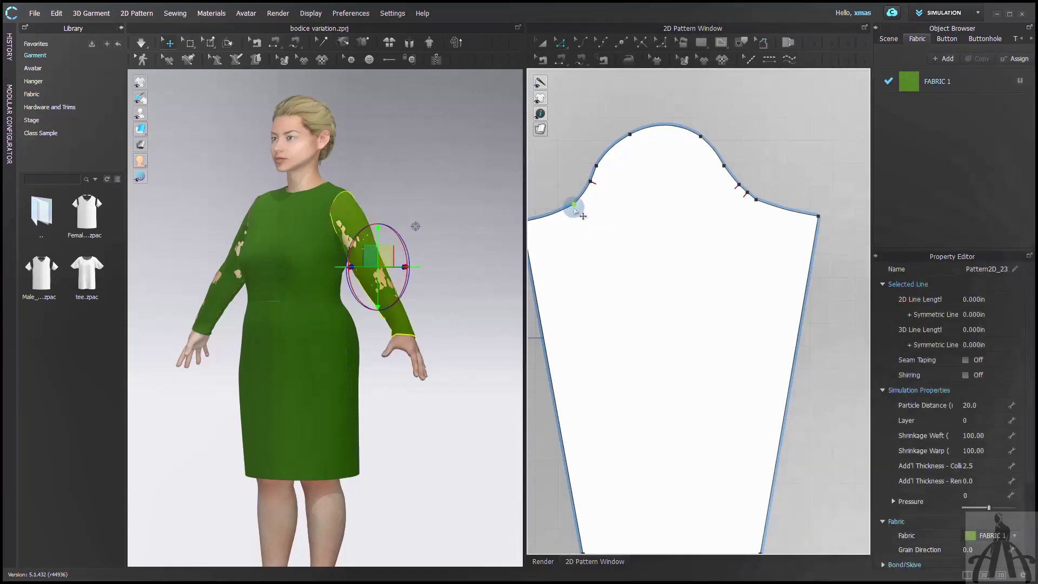
pyautogui.rightClick(575, 207)
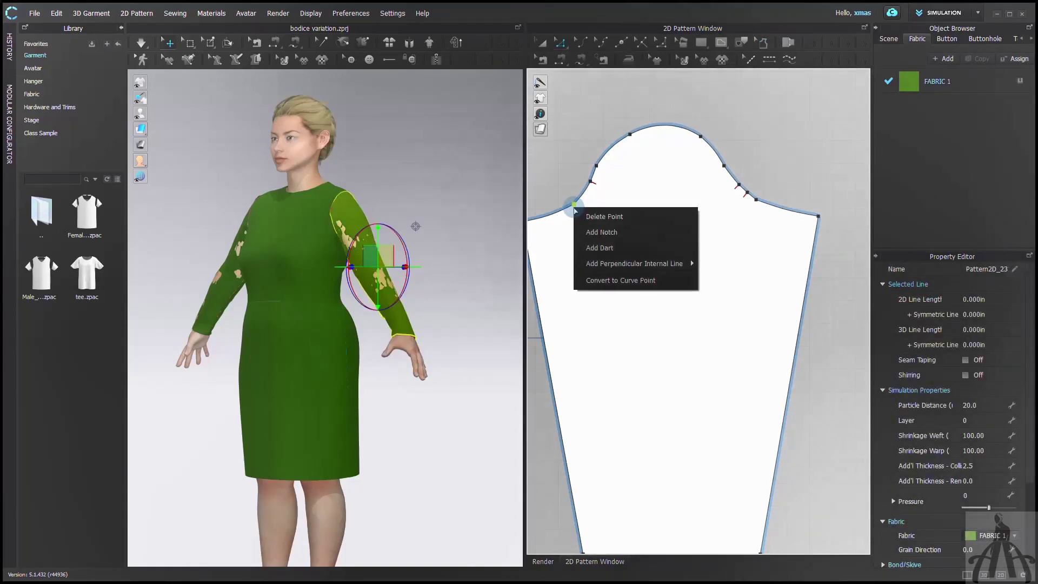
pyautogui.click(610, 233)
pyautogui.scroll(3, 563, 200)
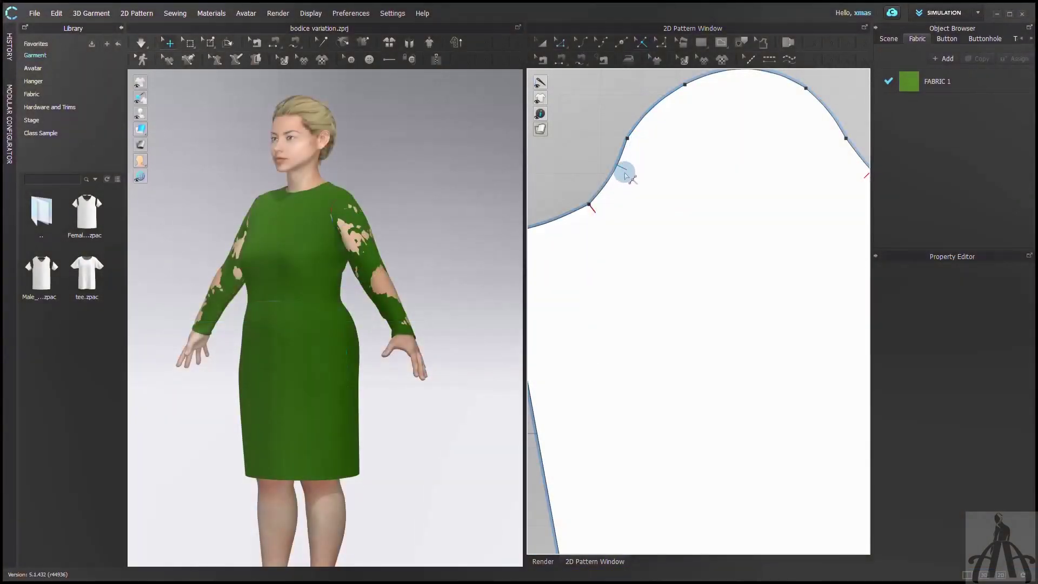
# Step: Delete the original front notch from the sleeve cap
pyautogui.click(626, 172)
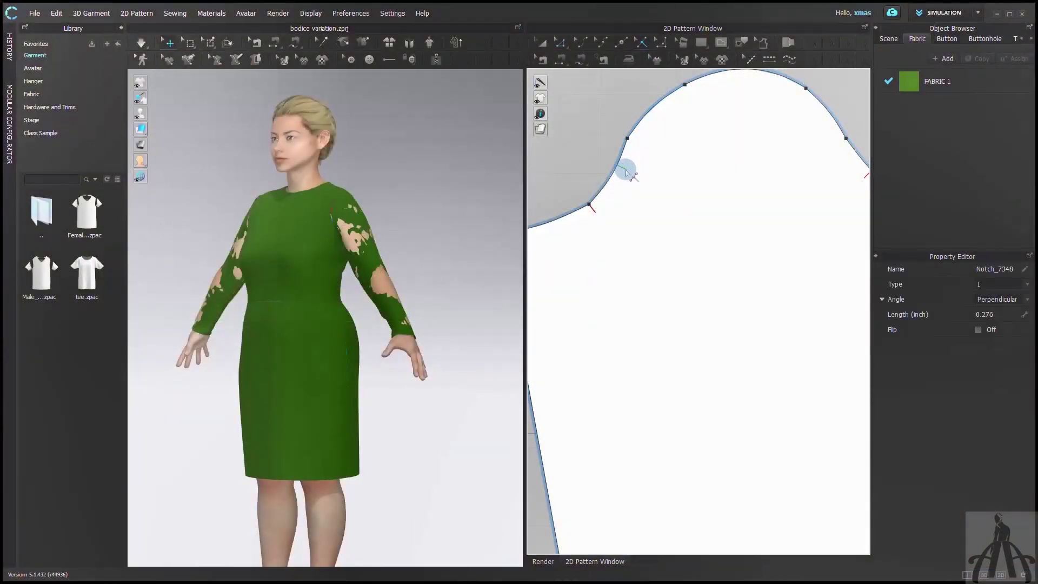
pyautogui.press('Delete')
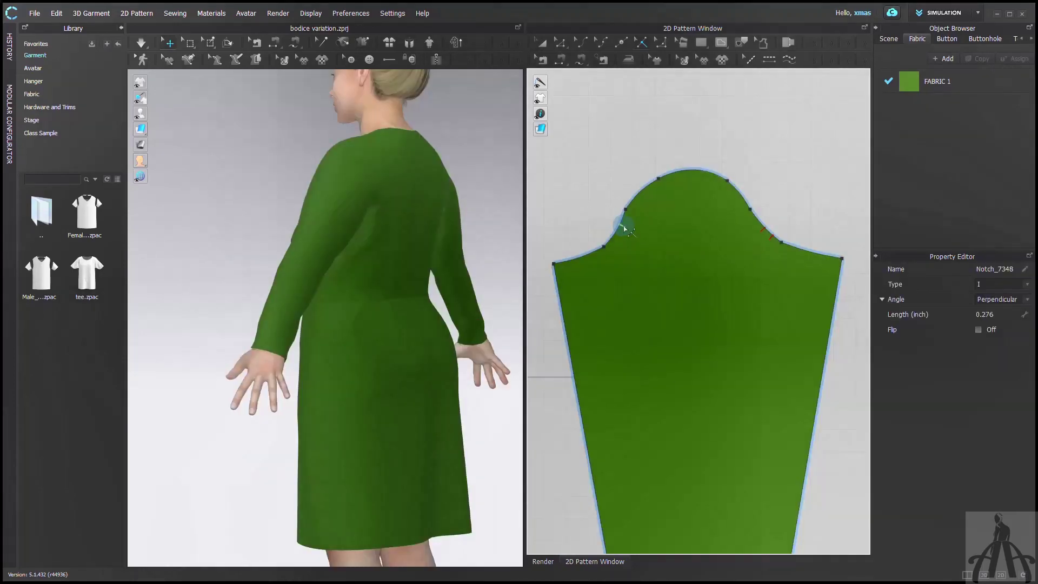
pyautogui.rightClick(624, 228)
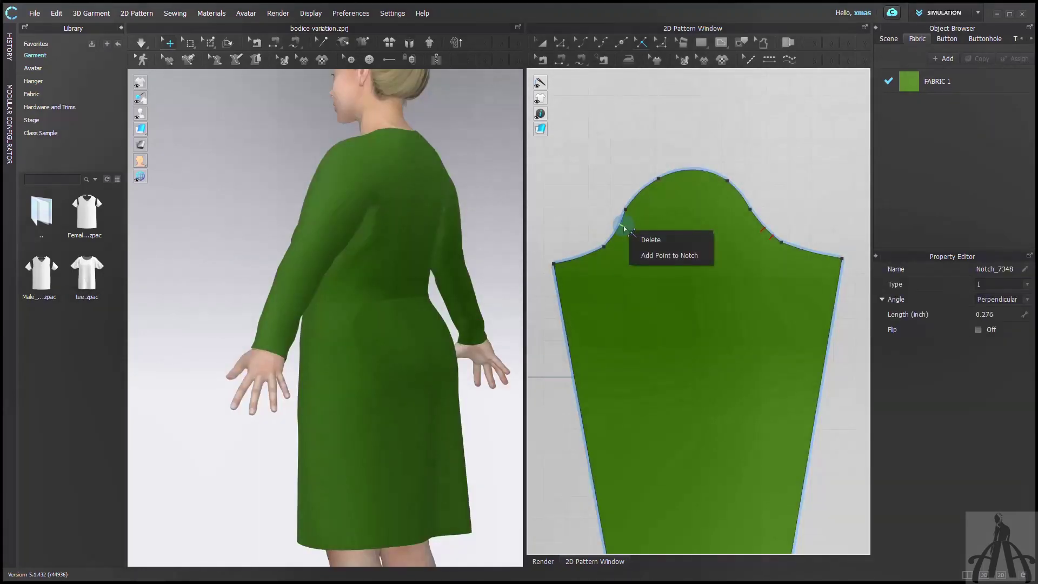
pyautogui.click(652, 240)
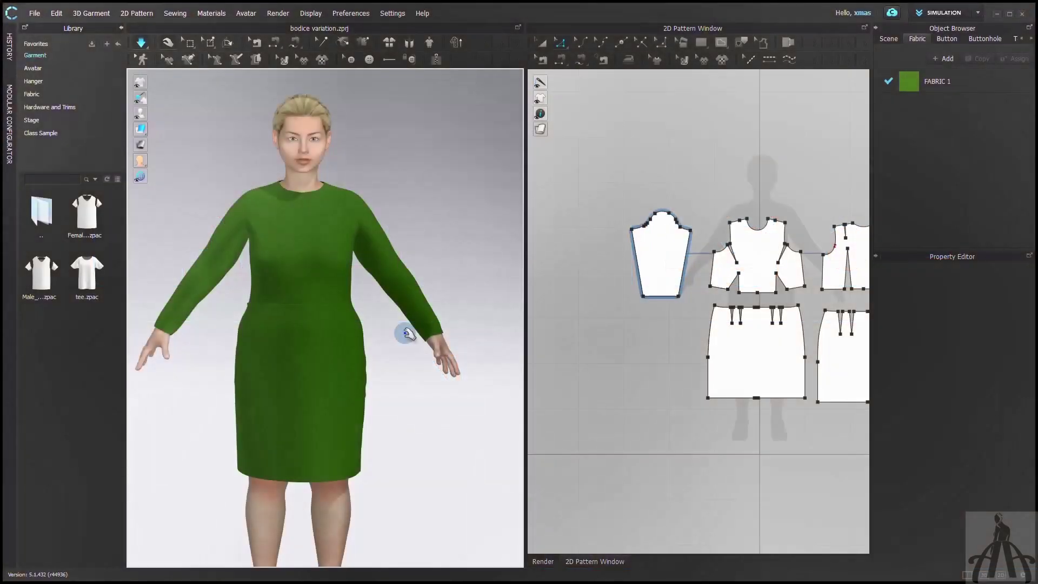
# Step: Rename the upper back notch on the sleeve cap as "notch back"
pyautogui.scroll(-5, 773, 301)
pyautogui.scroll(10, 682, 306)
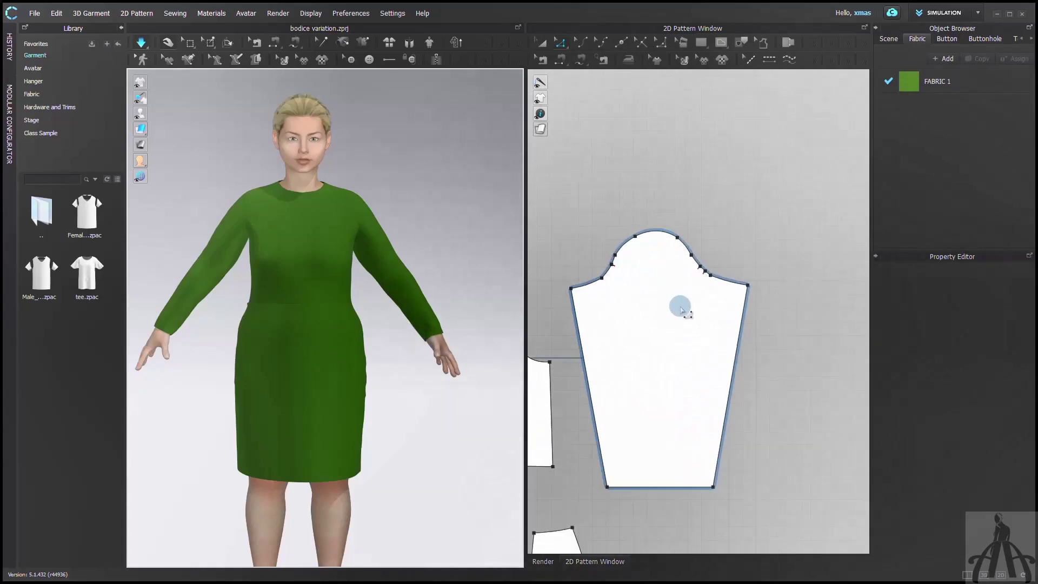
pyautogui.scroll(-2, 620, 240)
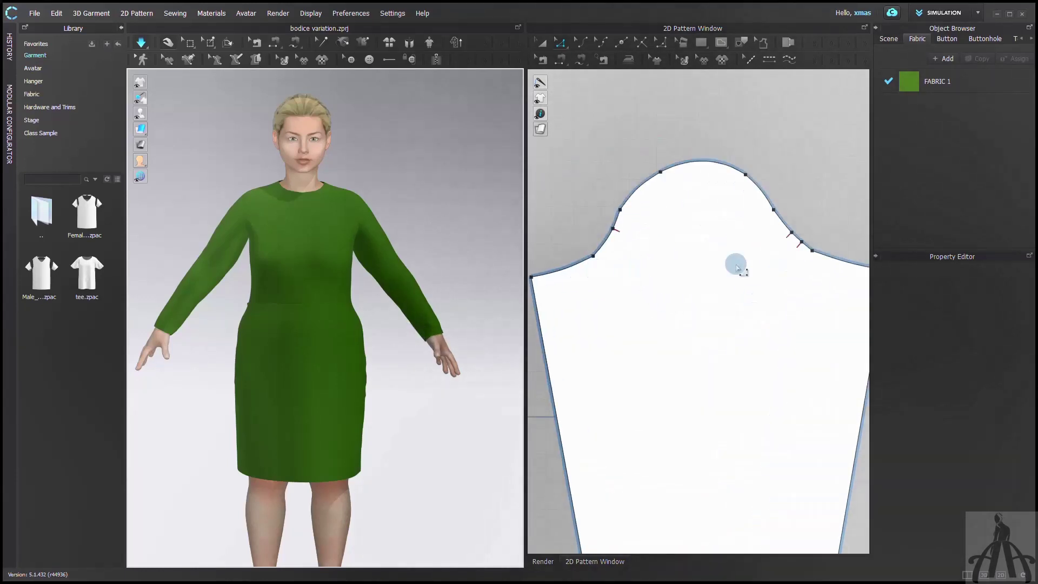
pyautogui.click(643, 40)
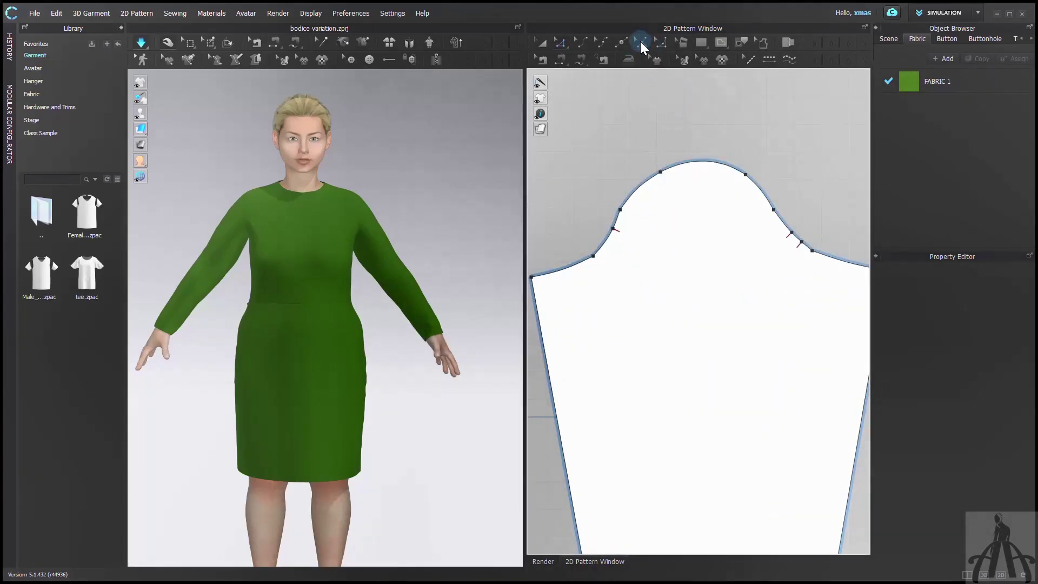
pyautogui.click(616, 231)
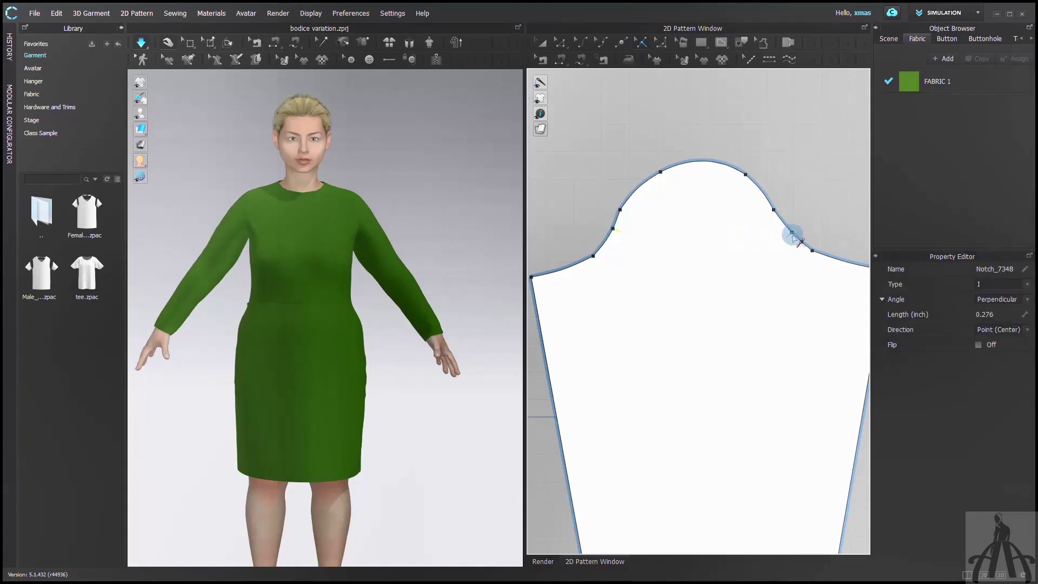
pyautogui.click(789, 235)
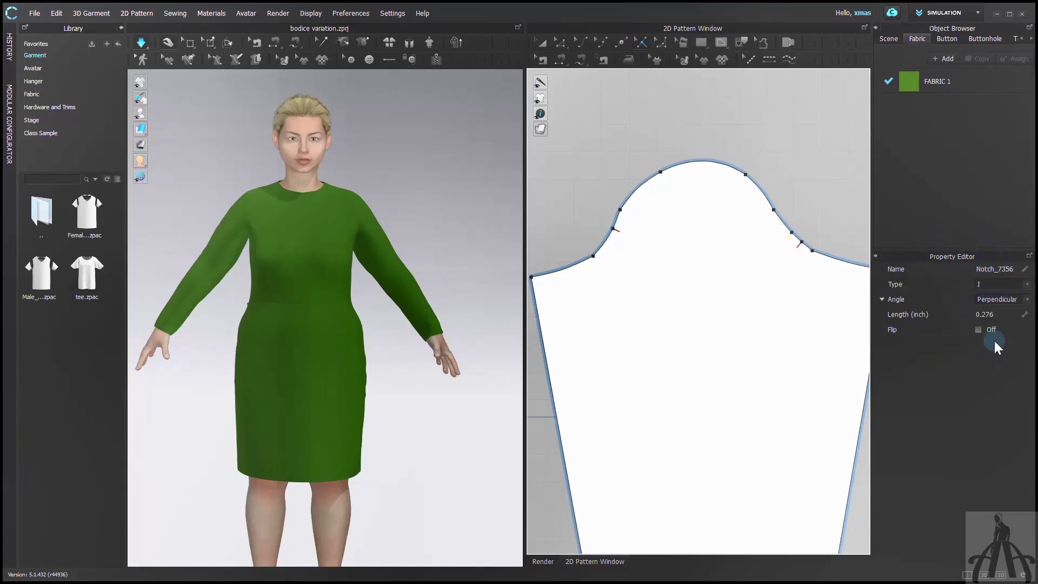
pyautogui.doubleClick(1009, 268)
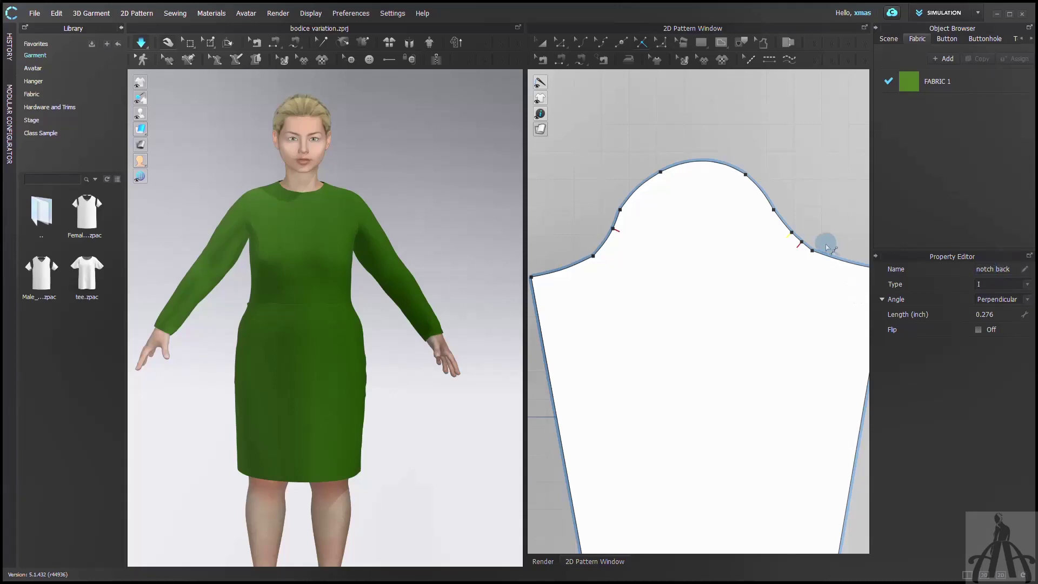
# Step: Set the notch type of "notch back" on the sleeve cap to T
pyautogui.click(619, 228)
pyautogui.click(618, 231)
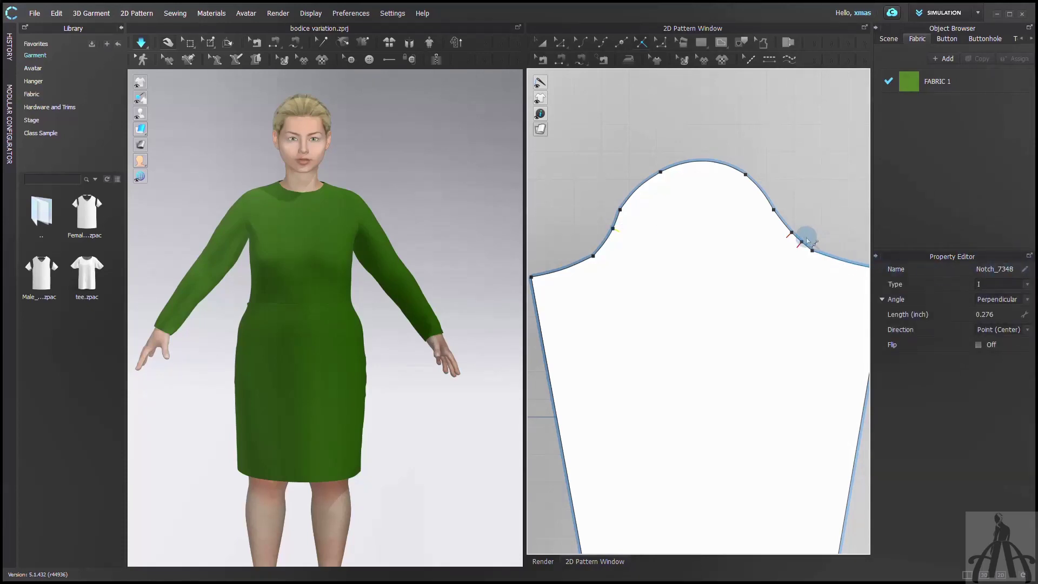
pyautogui.click(791, 234)
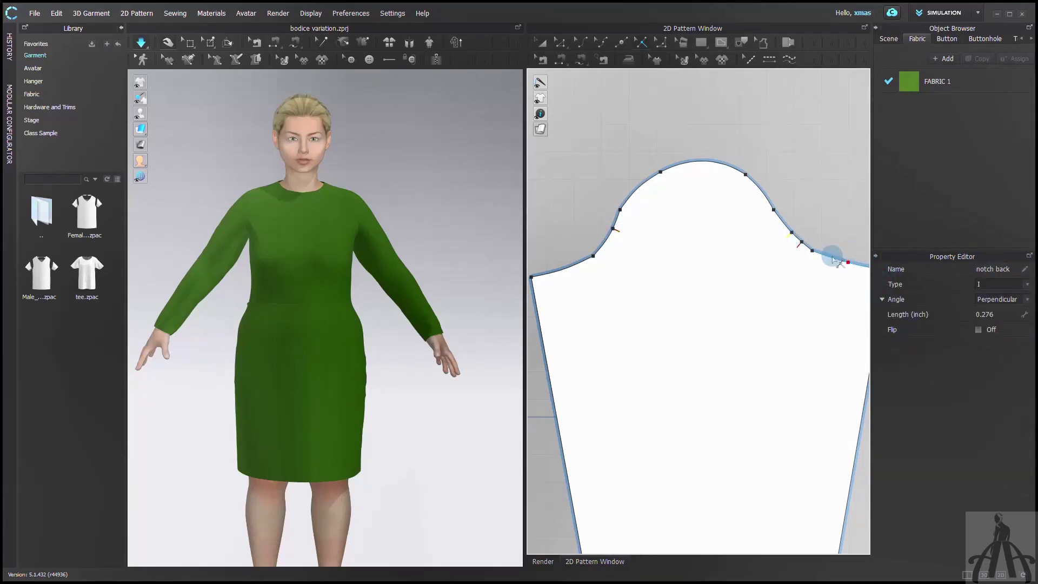
pyautogui.click(1000, 284)
pyautogui.click(991, 264)
pyautogui.scroll(4, 828, 249)
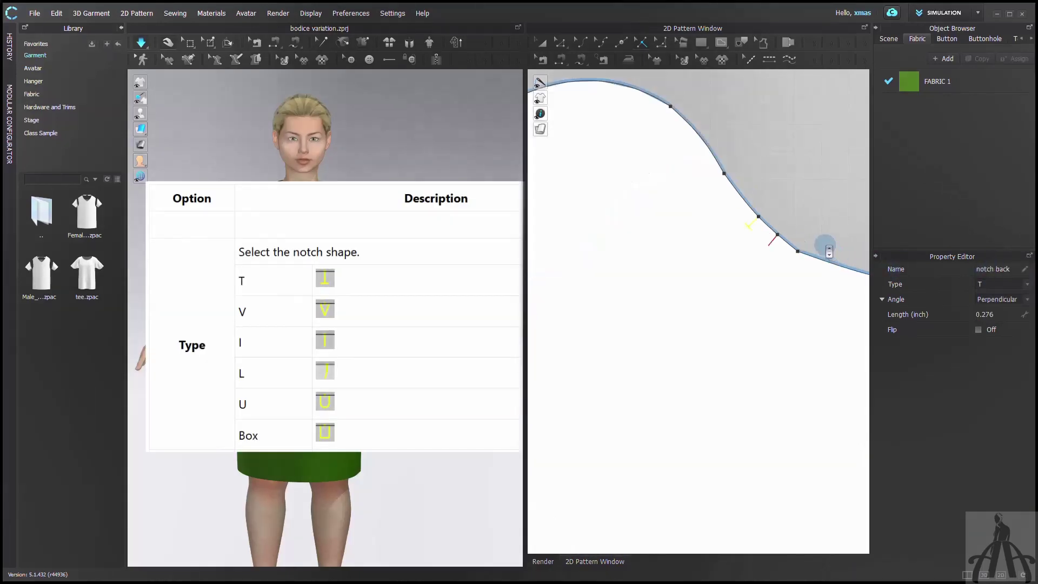
pyautogui.click(751, 186)
pyautogui.click(743, 225)
# Step: Switch the "notch back" notch to type I and then to type L
pyautogui.click(1020, 285)
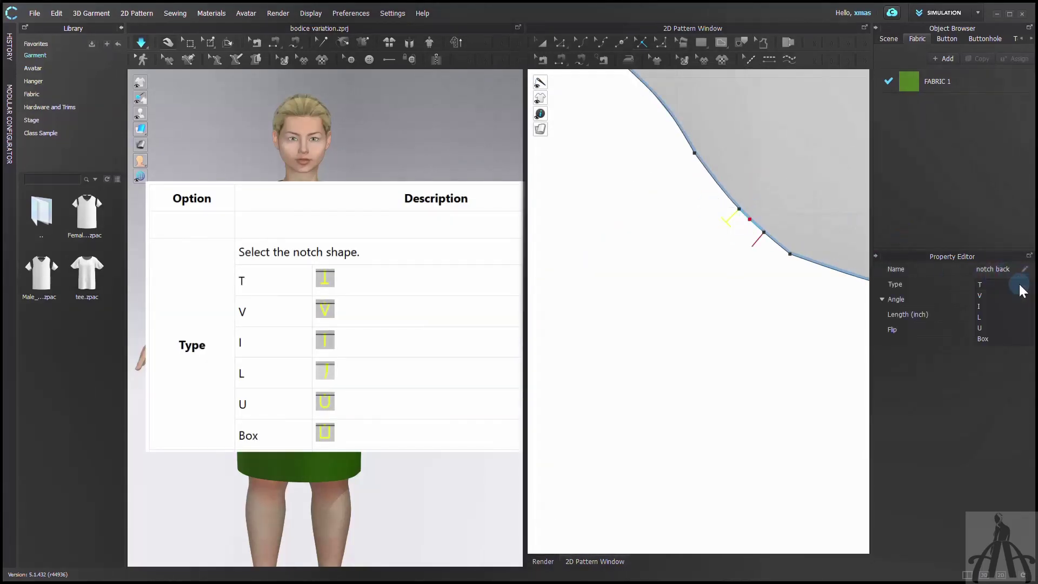
pyautogui.click(997, 285)
pyautogui.click(994, 294)
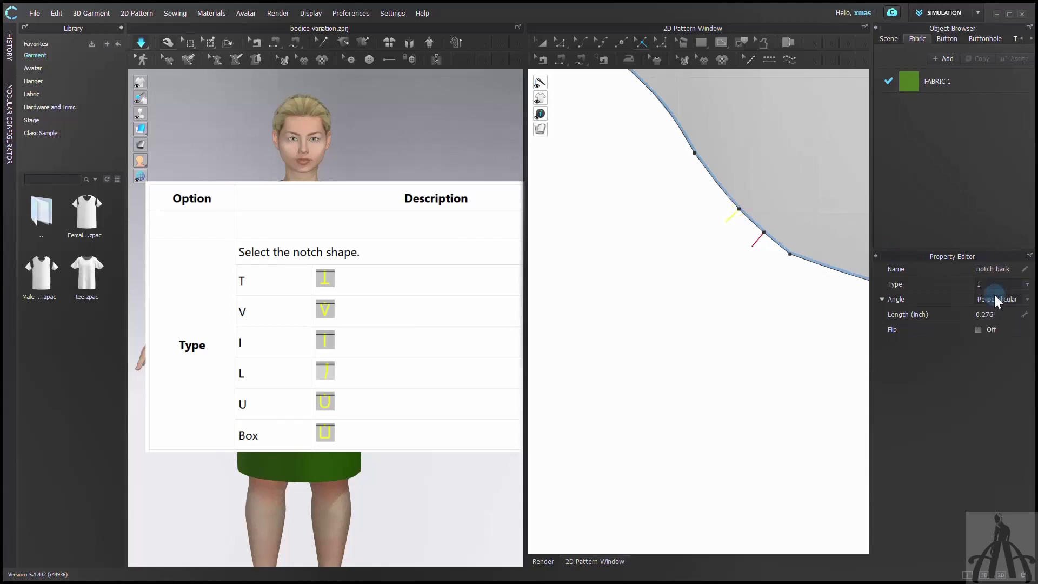
pyautogui.click(1011, 286)
pyautogui.click(792, 216)
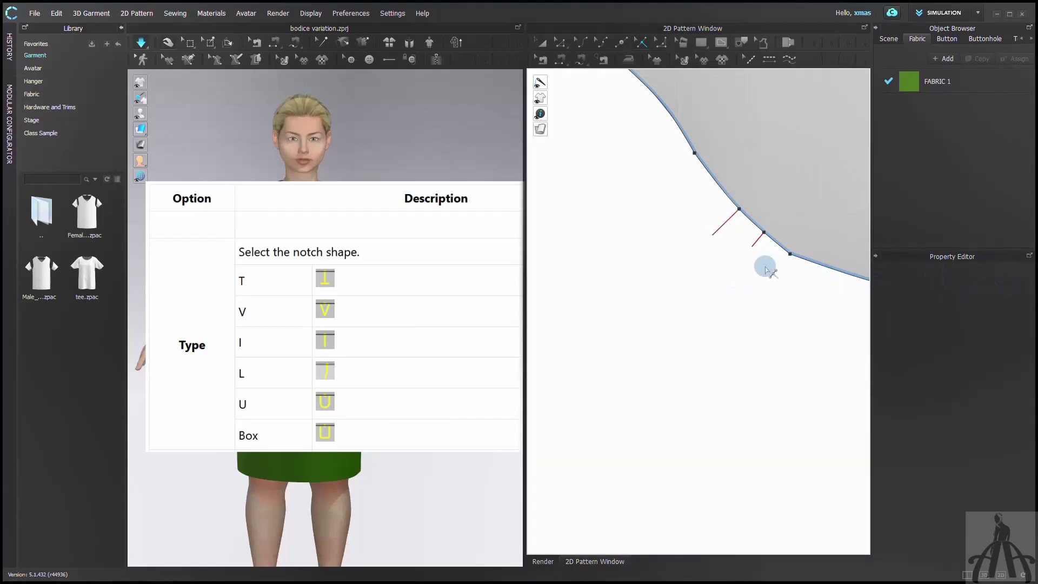
pyautogui.click(719, 230)
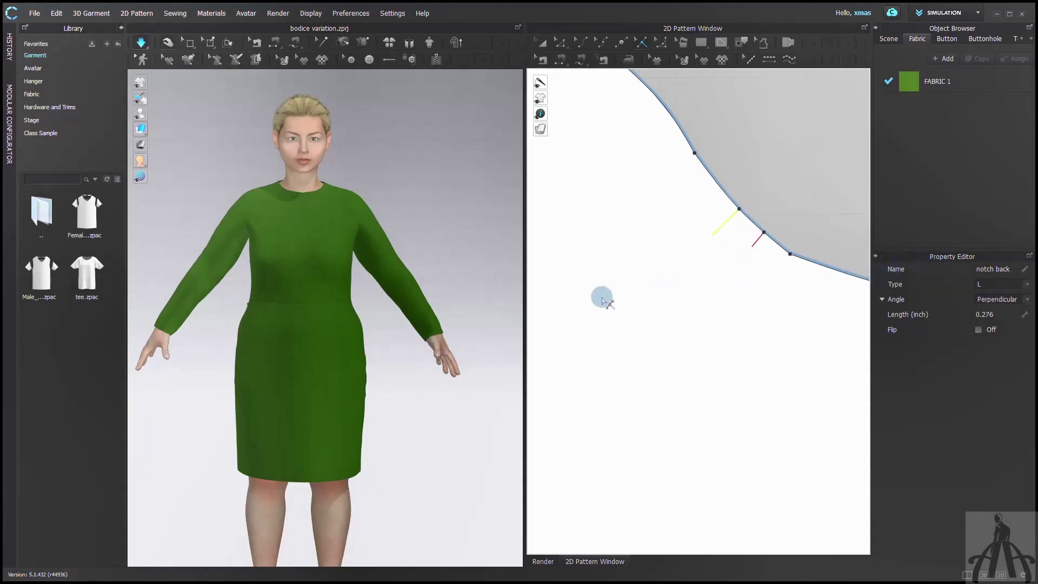
# Step: Add a notch to the sleeve's side seam, just below the back underarm corner, and set its type to L
pyautogui.scroll(-2, 587, 308)
pyautogui.scroll(2, 685, 334)
pyautogui.click(834, 371)
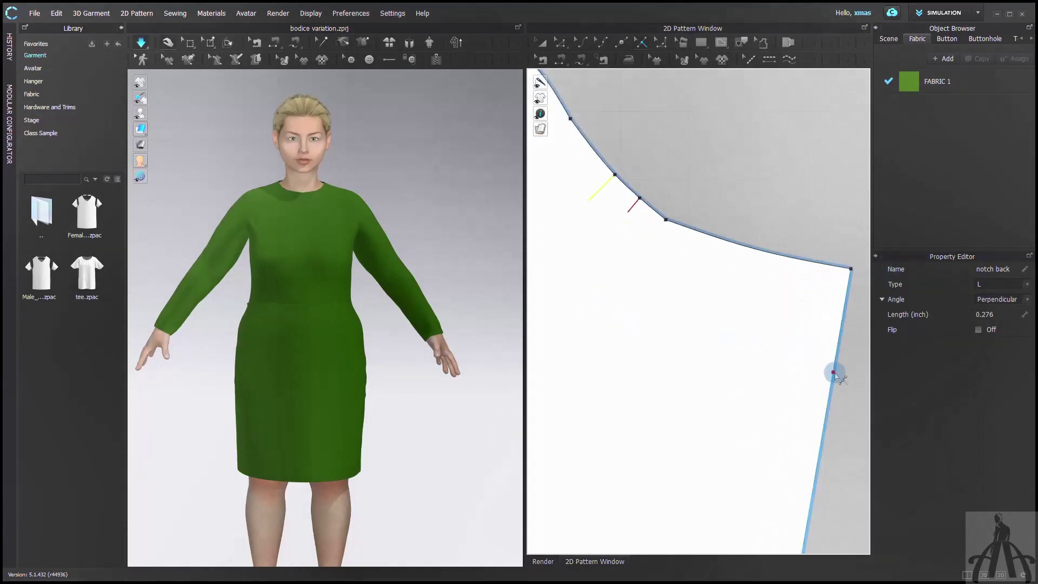
pyautogui.click(1031, 285)
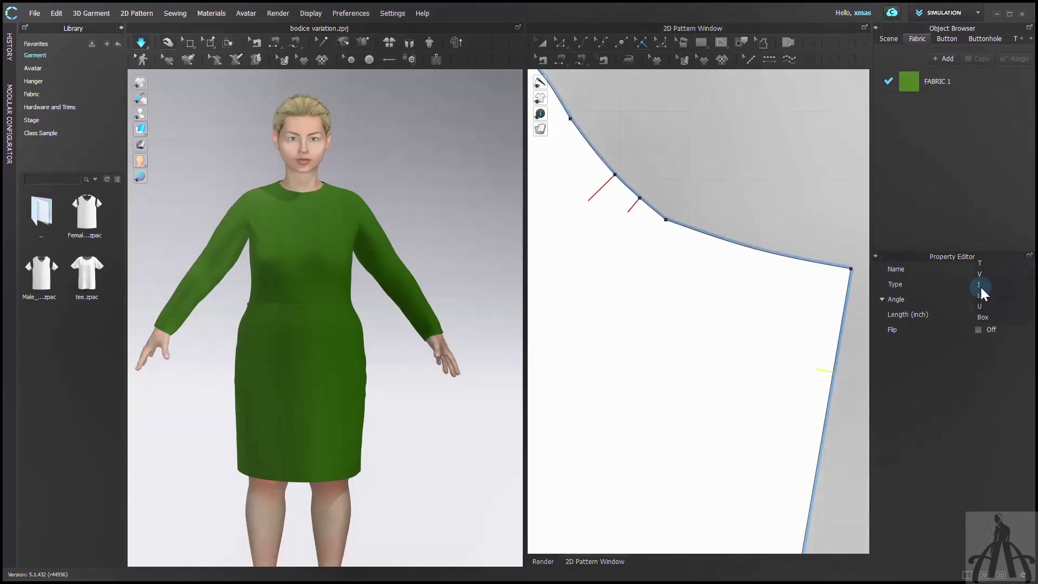
pyautogui.click(983, 294)
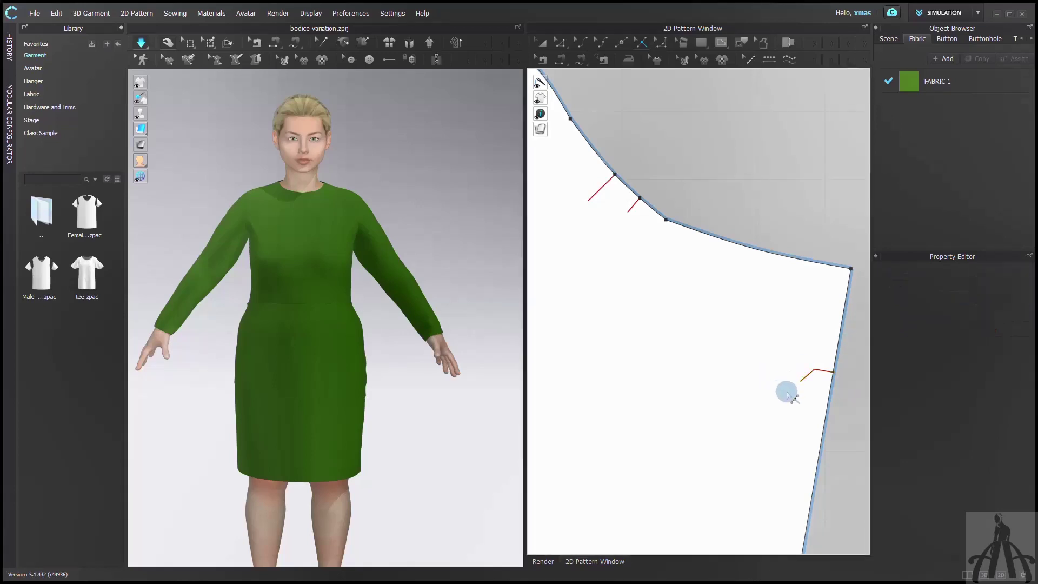
# Step: Change "notch back" to a Box notch with a custom angle of 130, and then return its angle to Perpendicular
pyautogui.click(627, 177)
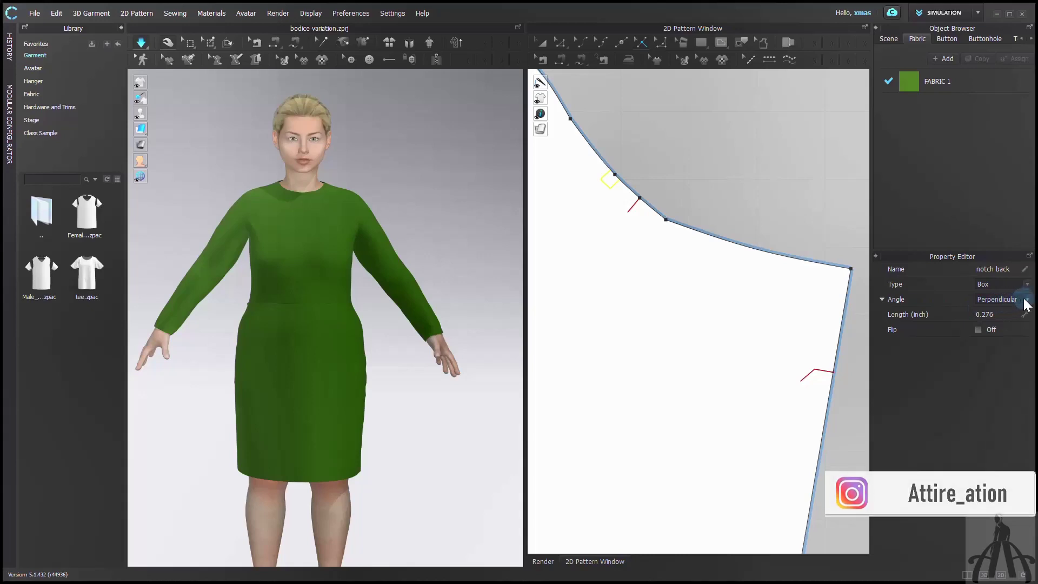
pyautogui.click(999, 299)
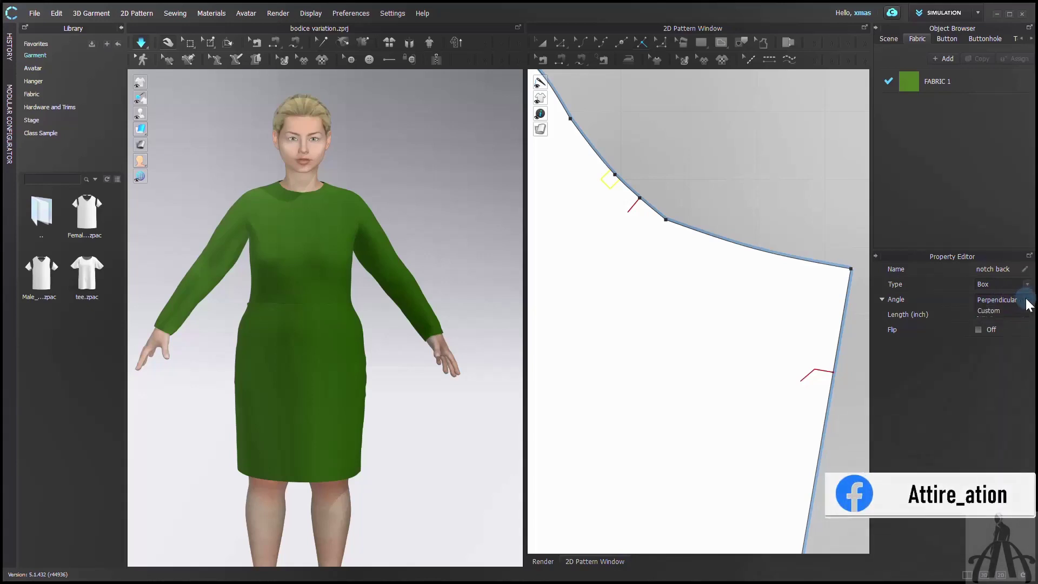
pyautogui.click(999, 311)
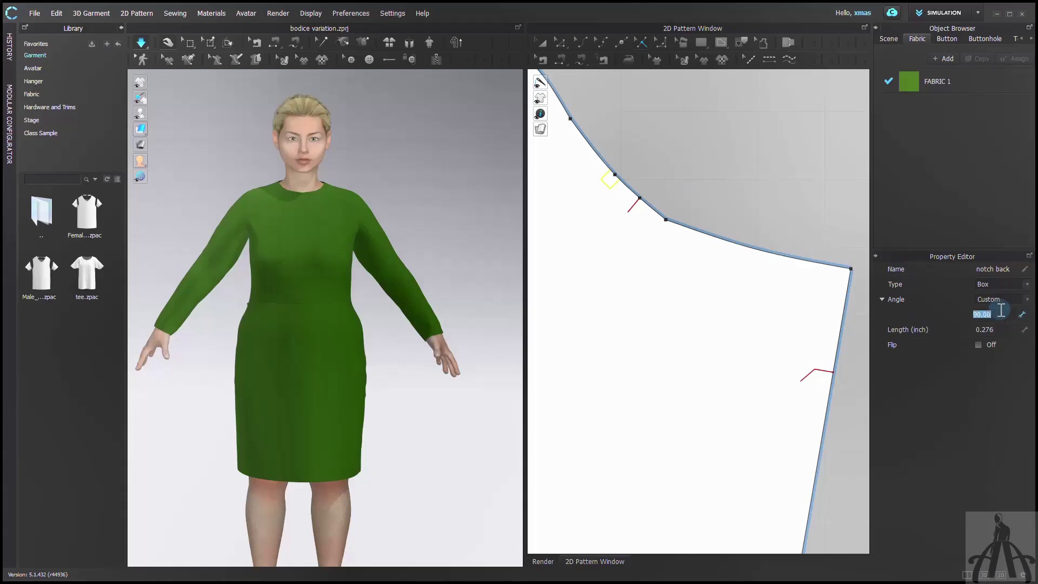
pyautogui.doubleClick(995, 313)
pyautogui.write('130')
pyautogui.press('Return')
pyautogui.click(1027, 300)
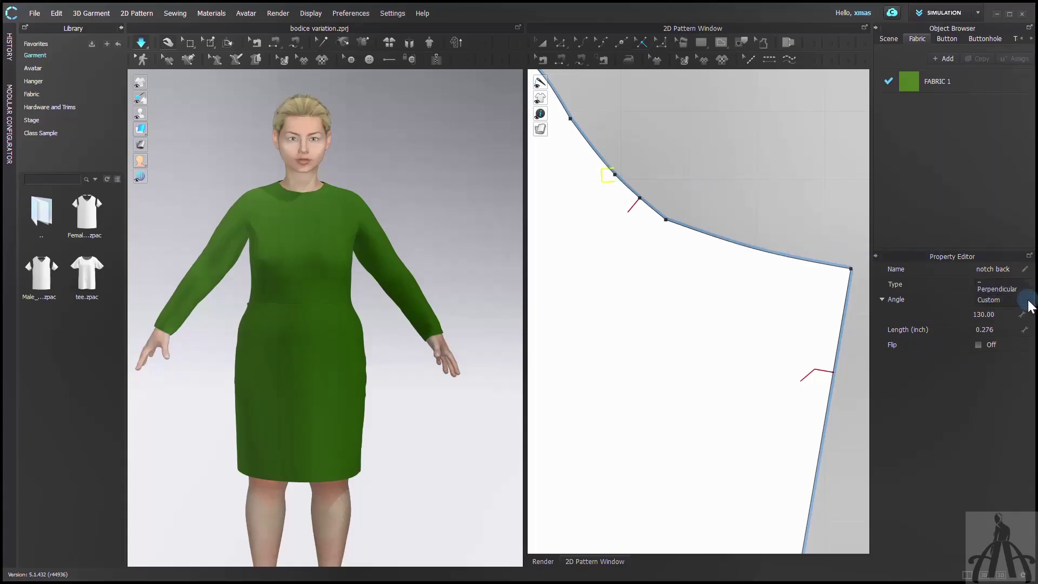
pyautogui.click(981, 289)
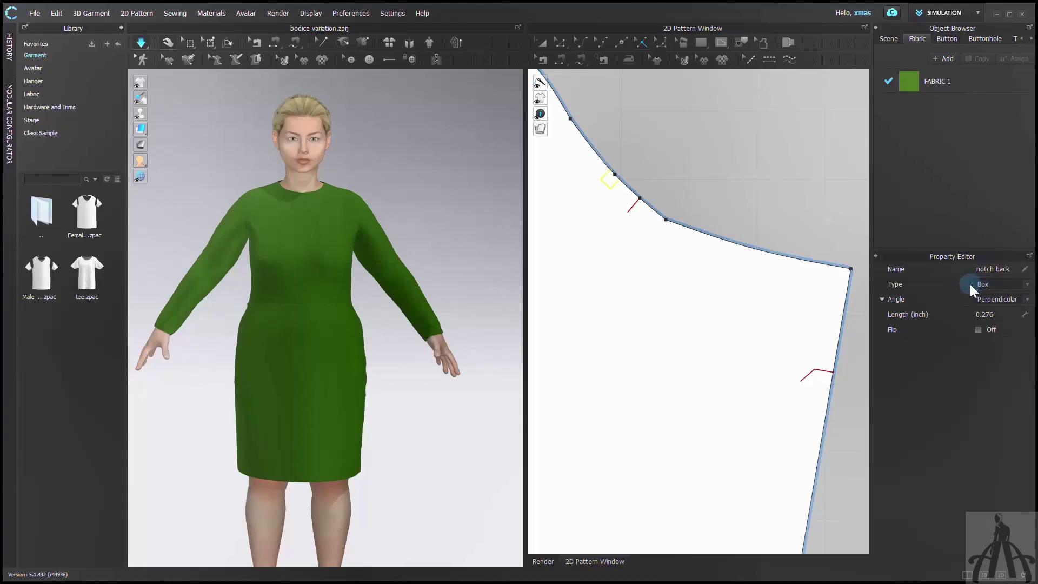
# Step: Set the length of "notch back" to 0.500, 0.100 and finally 0.300 inch, and turn on its Flip option
pyautogui.doubleClick(1001, 313)
pyautogui.press('Return')
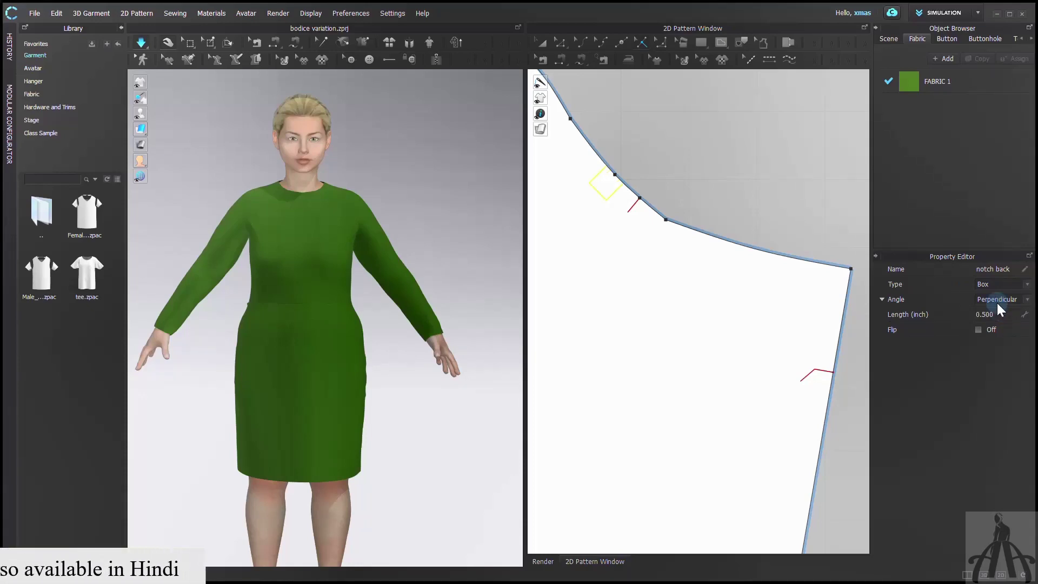
pyautogui.doubleClick(1001, 312)
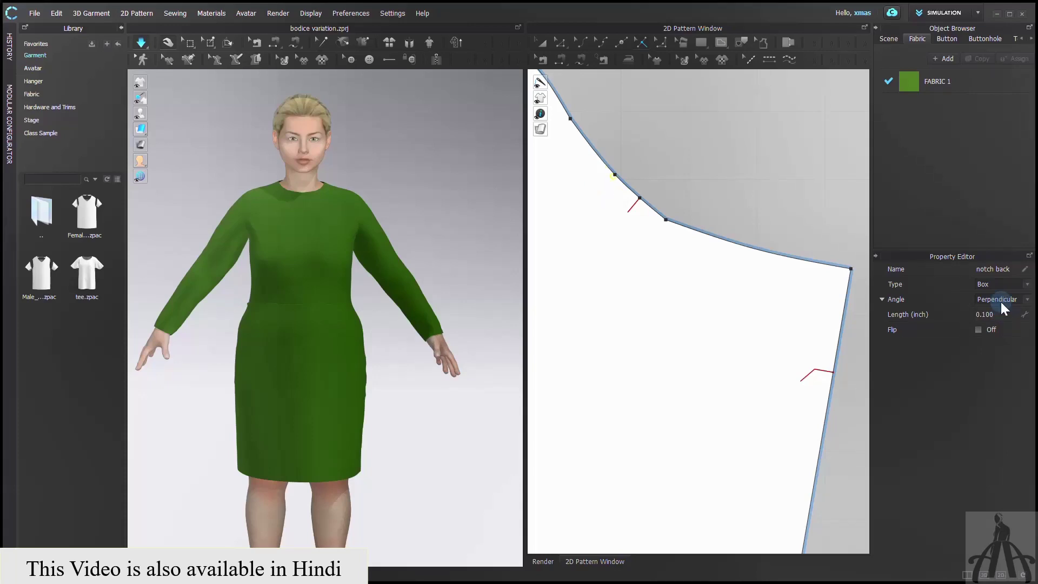
pyautogui.doubleClick(997, 316)
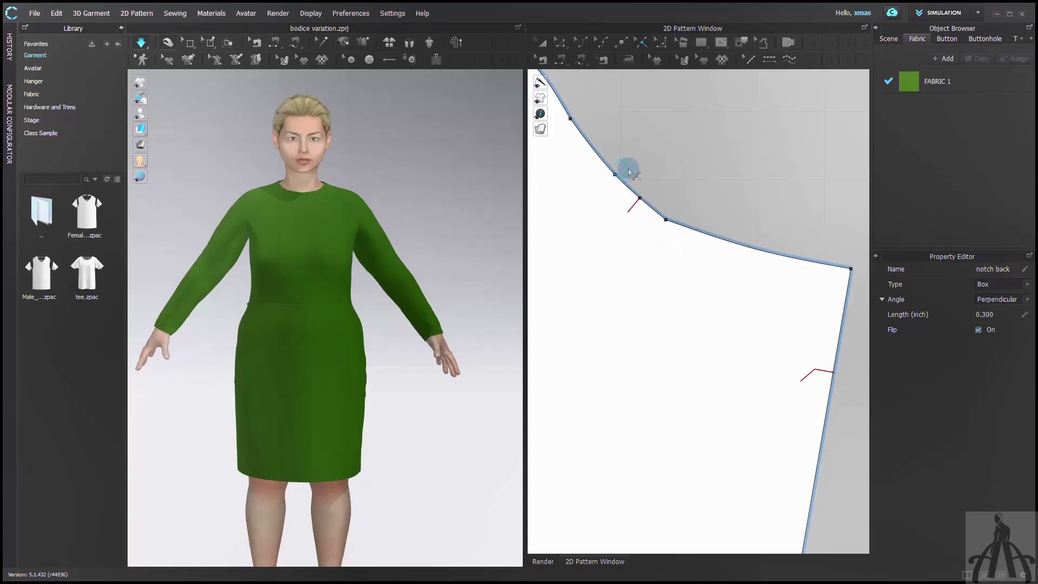
# Step: Turn off the Flip option of "notch back" and change its type to I
pyautogui.click(979, 329)
pyautogui.click(1026, 285)
pyautogui.click(983, 250)
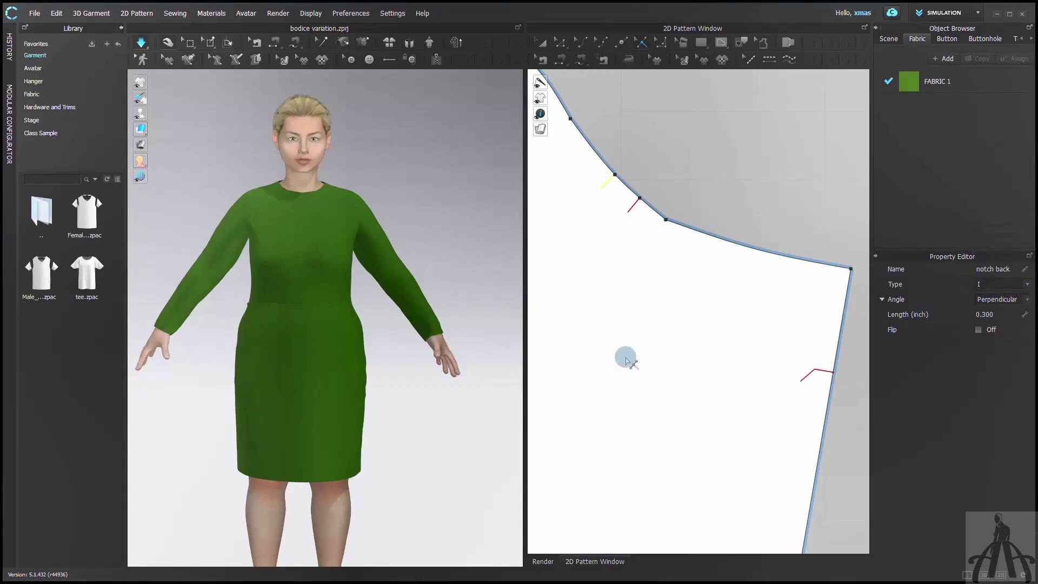
# Step: Delete the L-shaped notch from the sleeve's side seam
pyautogui.click(815, 372)
pyautogui.press('Delete')
pyautogui.scroll(-4, 727, 368)
pyautogui.scroll(-4, 698, 410)
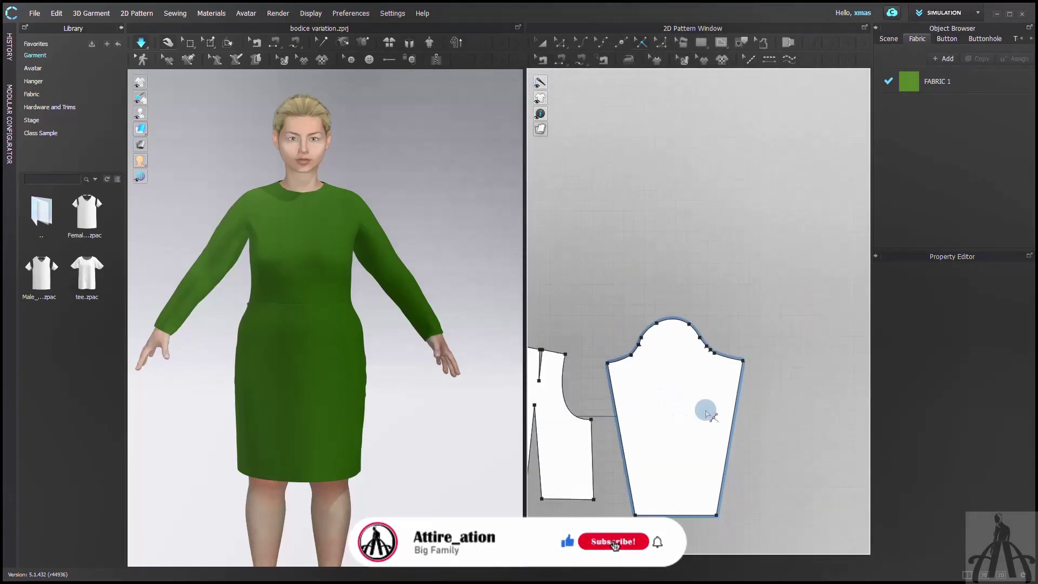
pyautogui.scroll(2, 607, 423)
pyautogui.scroll(-2, 712, 407)
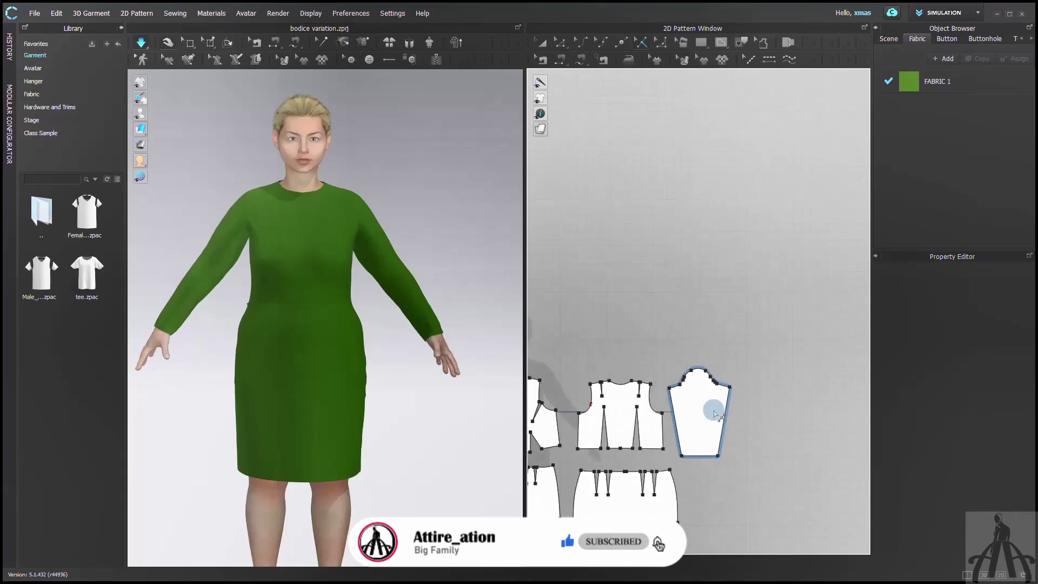